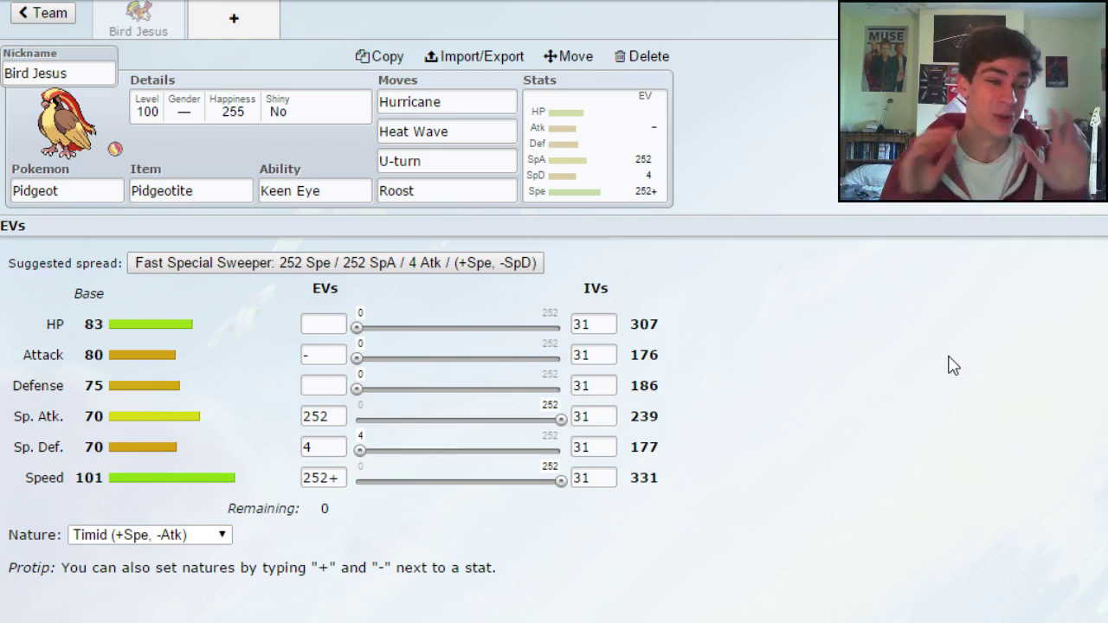
Step: Add a new empty team slot that lists the UU Pokémon
{"action": "left_click", "coordinate": [264, 33]}
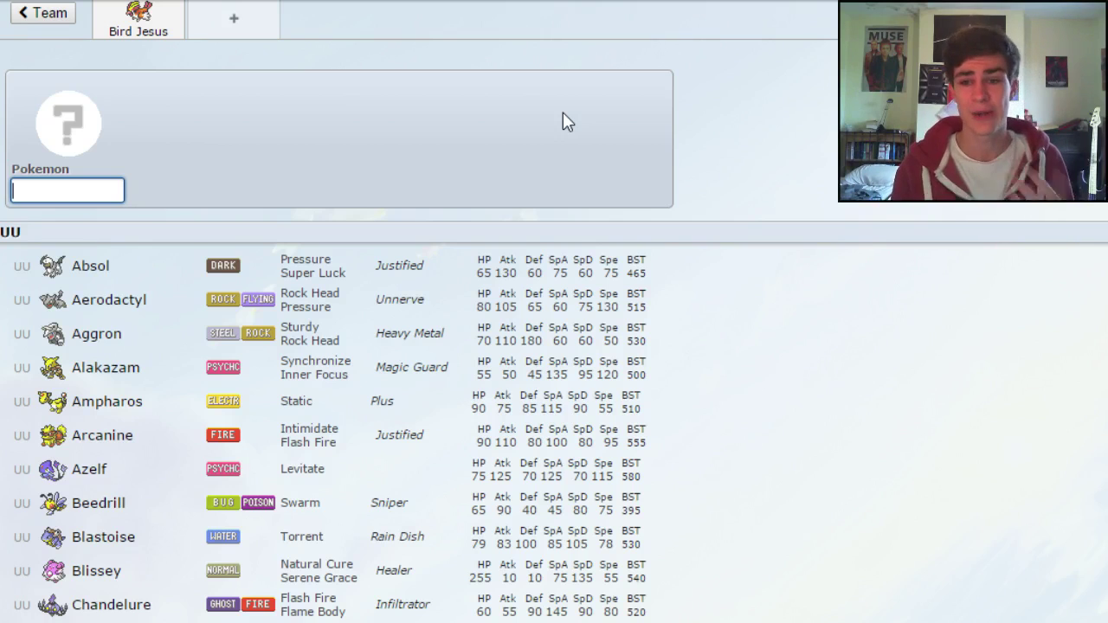
Step: Add Florges and Crobat to the team from the UU Pokémon list
{"action": "type", "text": "flo"}
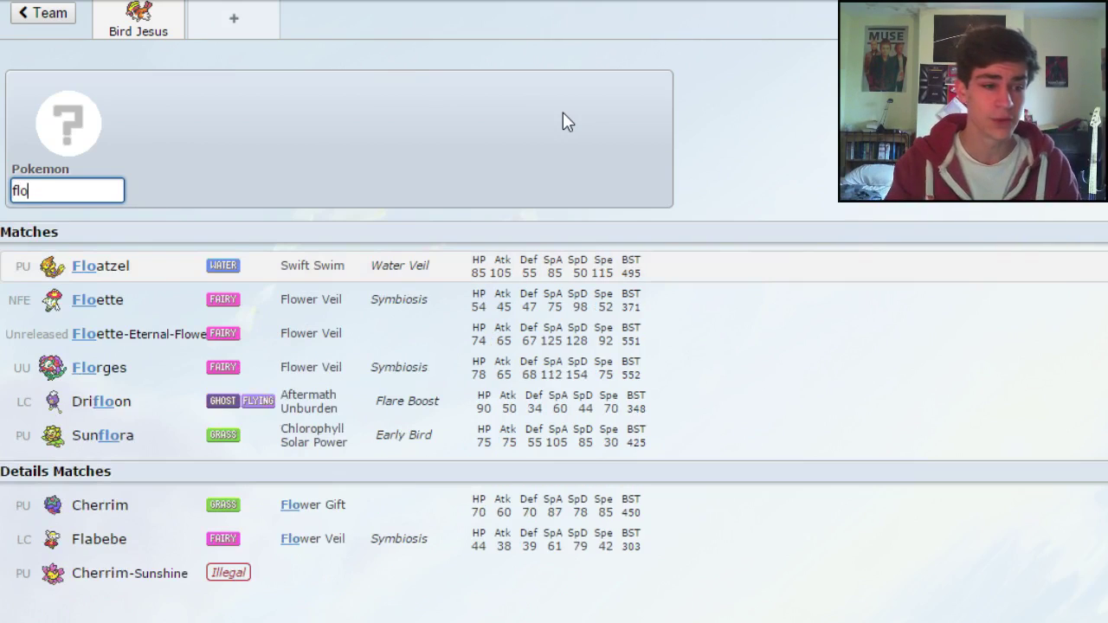
{"action": "left_click", "coordinate": [297, 371]}
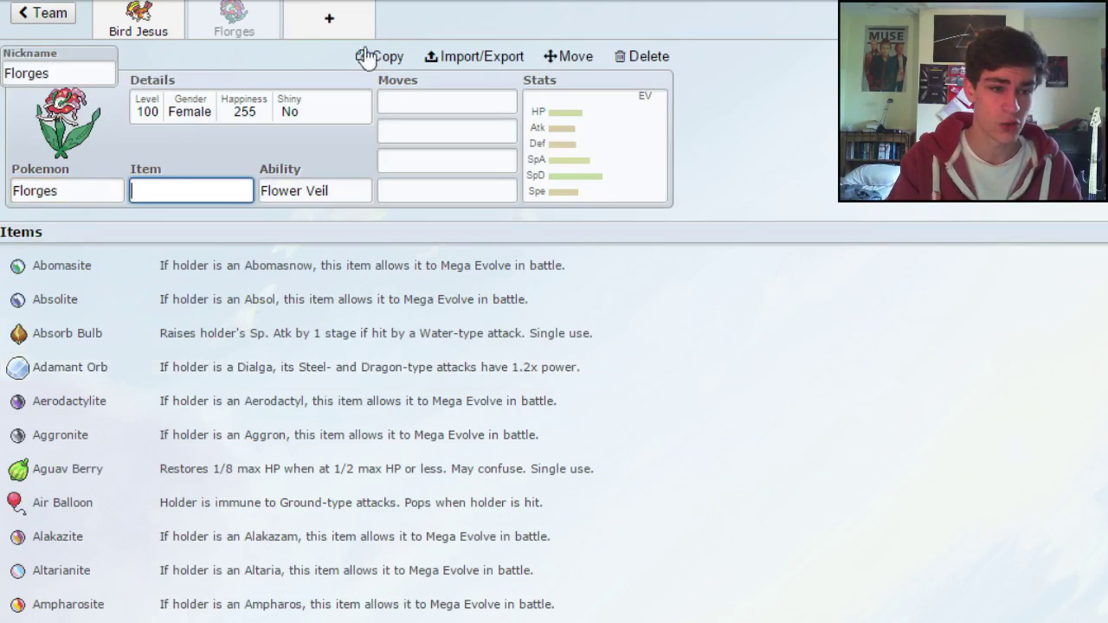
{"action": "left_click", "coordinate": [361, 17]}
{"action": "type", "text": "cro"}
{"action": "left_click", "coordinate": [75, 312]}
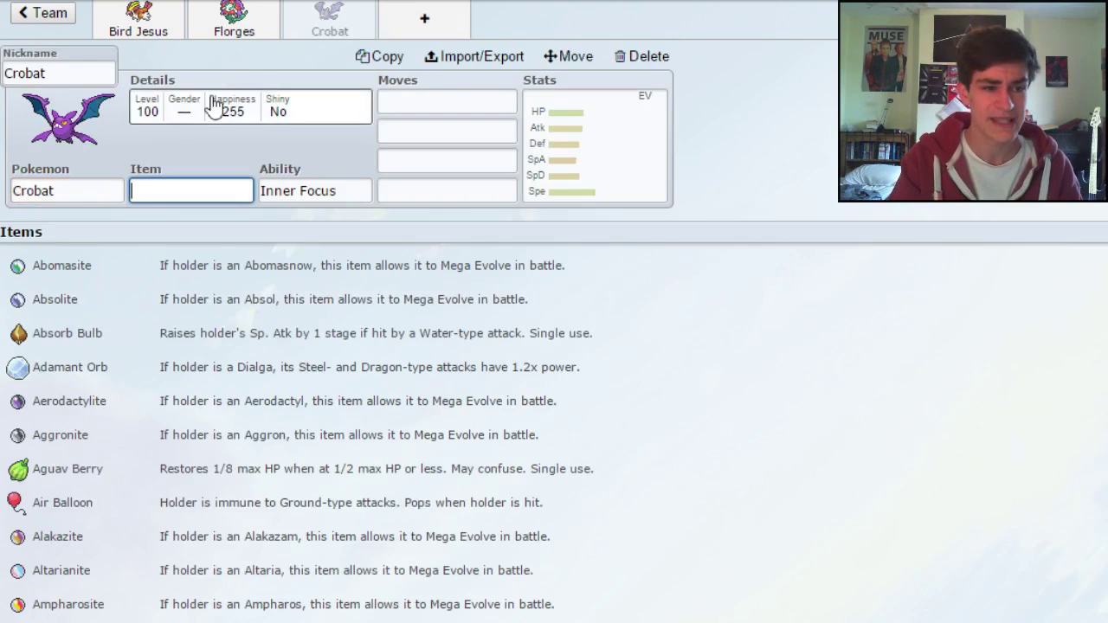
Step: Give Florges Leftovers as its held item, keeping Flower Veil
{"action": "left_click", "coordinate": [248, 19]}
{"action": "type", "text": "ler"}
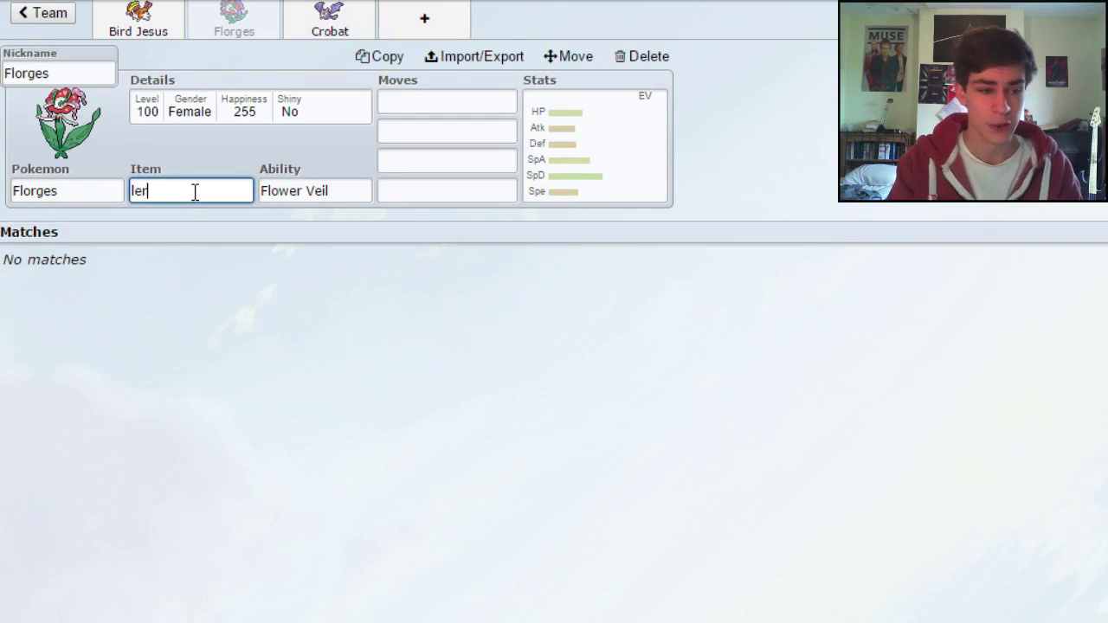
{"action": "key", "text": "BackSpace"}
{"action": "type", "text": "ft"}
{"action": "key", "text": "Return"}
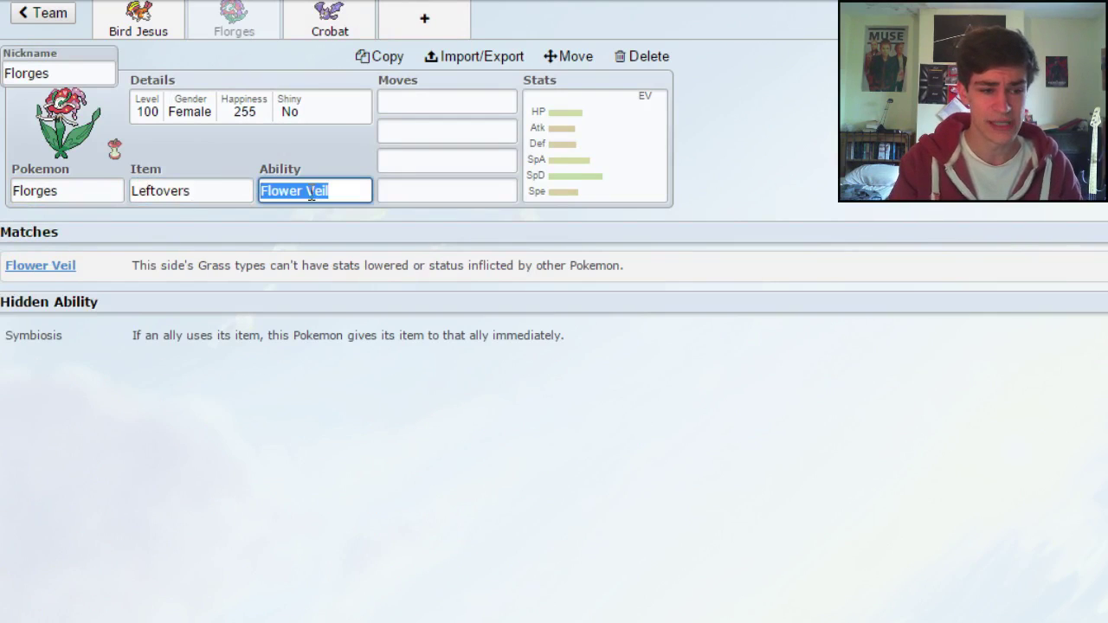
{"action": "left_click", "coordinate": [422, 107]}
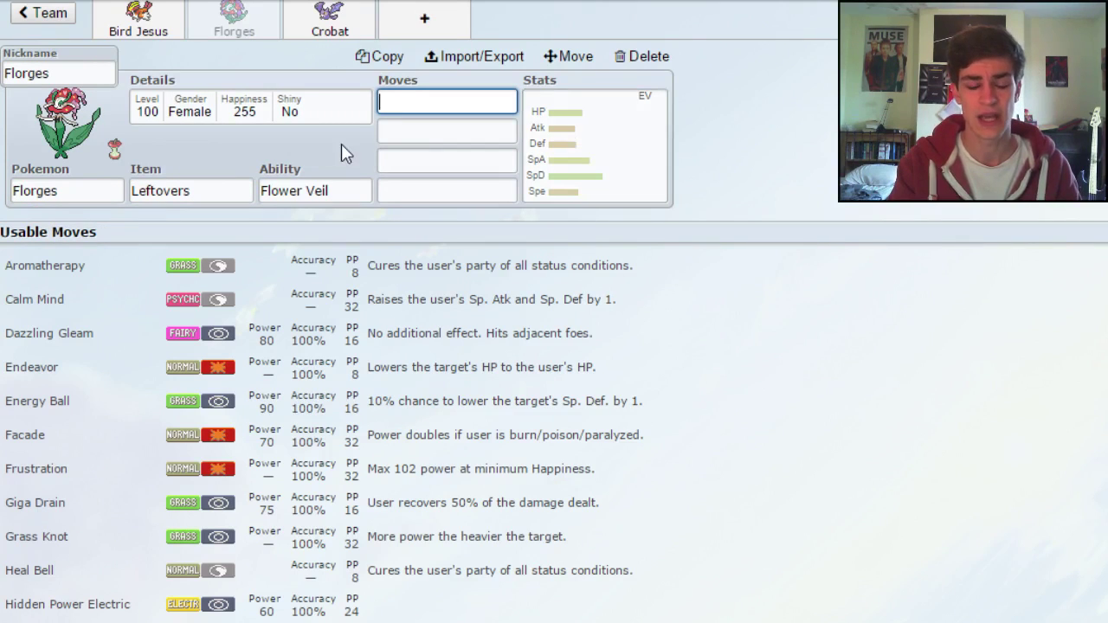
{"action": "left_click", "coordinate": [627, 165]}
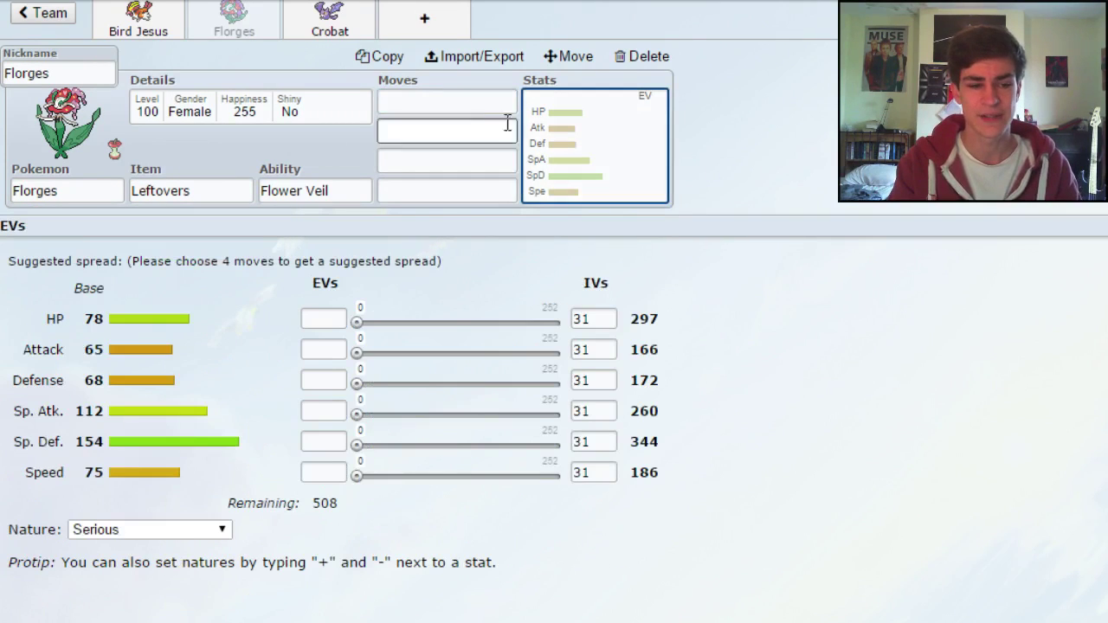
{"action": "left_click", "coordinate": [409, 100]}
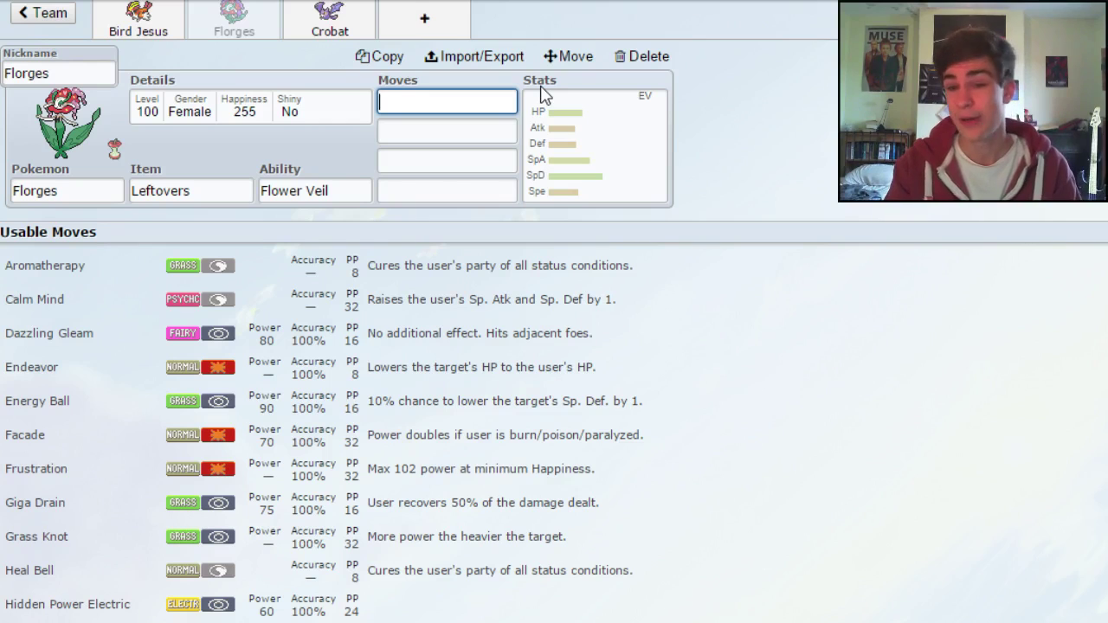
Step: Fill Florges's four move slots with Wish, Protect, Toxic and Moonblast
{"action": "type", "text": "wish"}
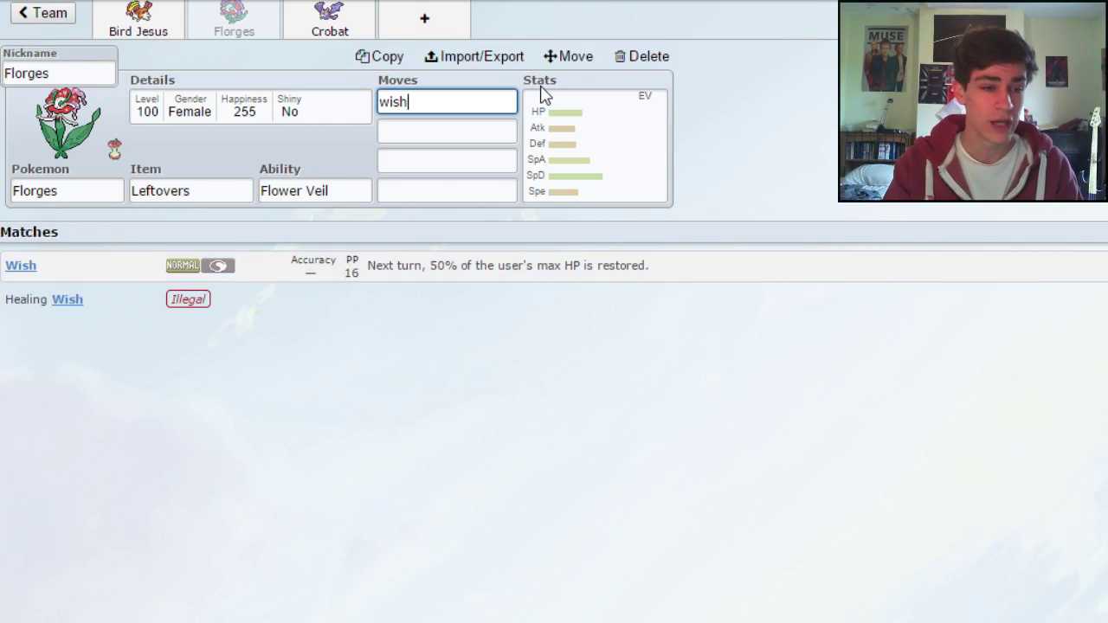
{"action": "key", "text": "Return"}
{"action": "type", "text": "pro"}
{"action": "key", "text": "Return"}
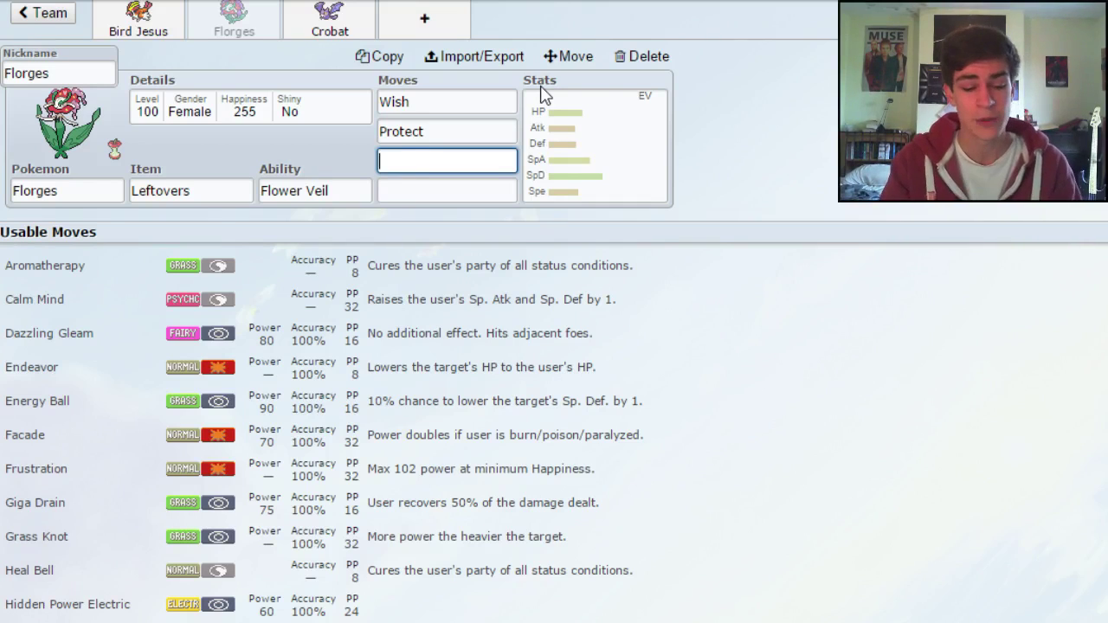
{"action": "type", "text": "tox"}
{"action": "key", "text": "Return"}
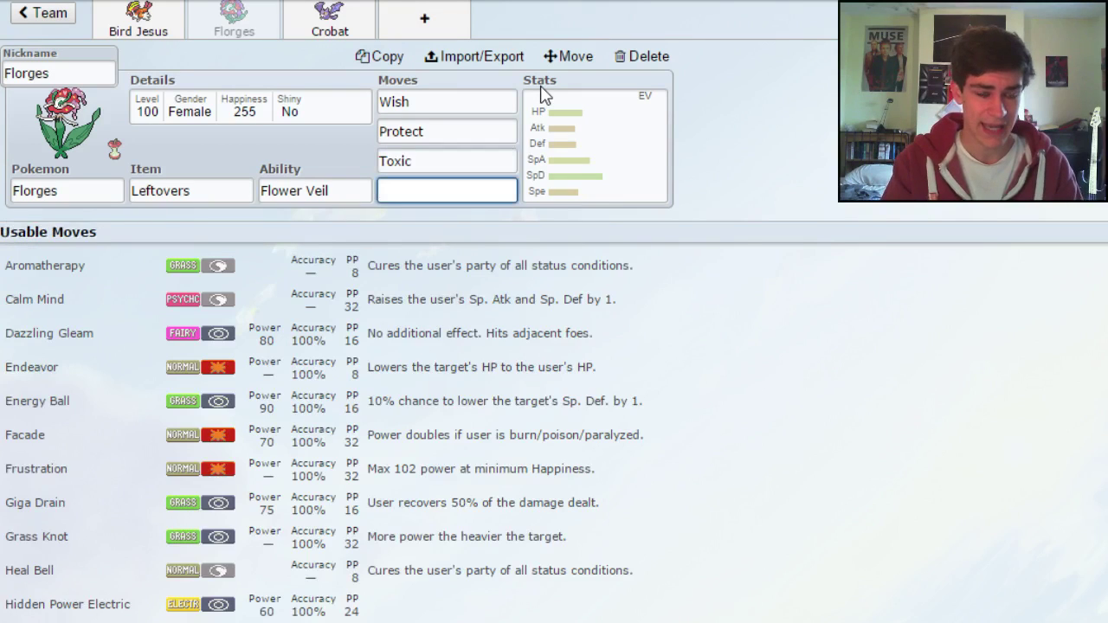
{"action": "type", "text": "moon"}
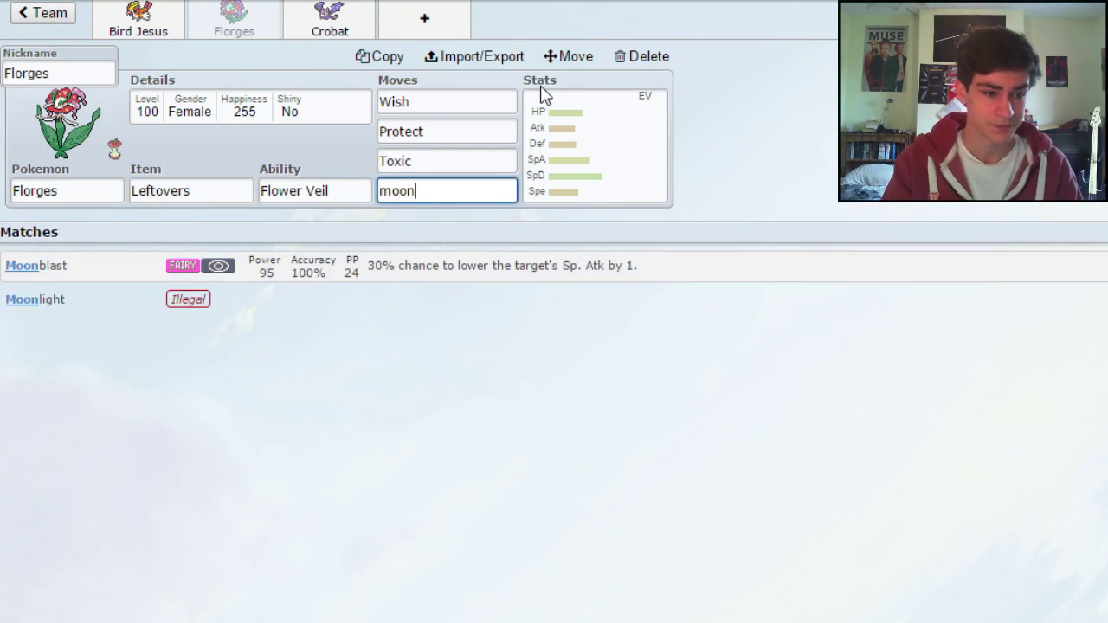
{"action": "key", "text": "Return"}
{"action": "left_click", "coordinate": [322, 323]}
Step: Set Florges to 248 HP and 252 Sp. Def. EVs, lowering Attack for Calm
{"action": "type", "text": "248"}
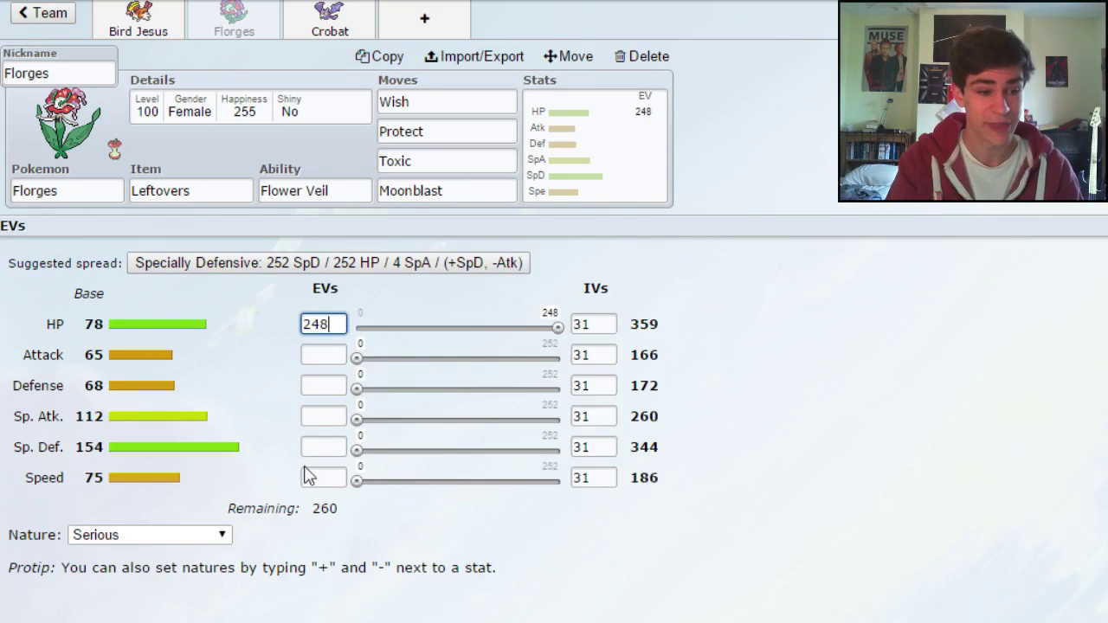
{"action": "left_click", "coordinate": [324, 447]}
{"action": "type", "text": "252+"}
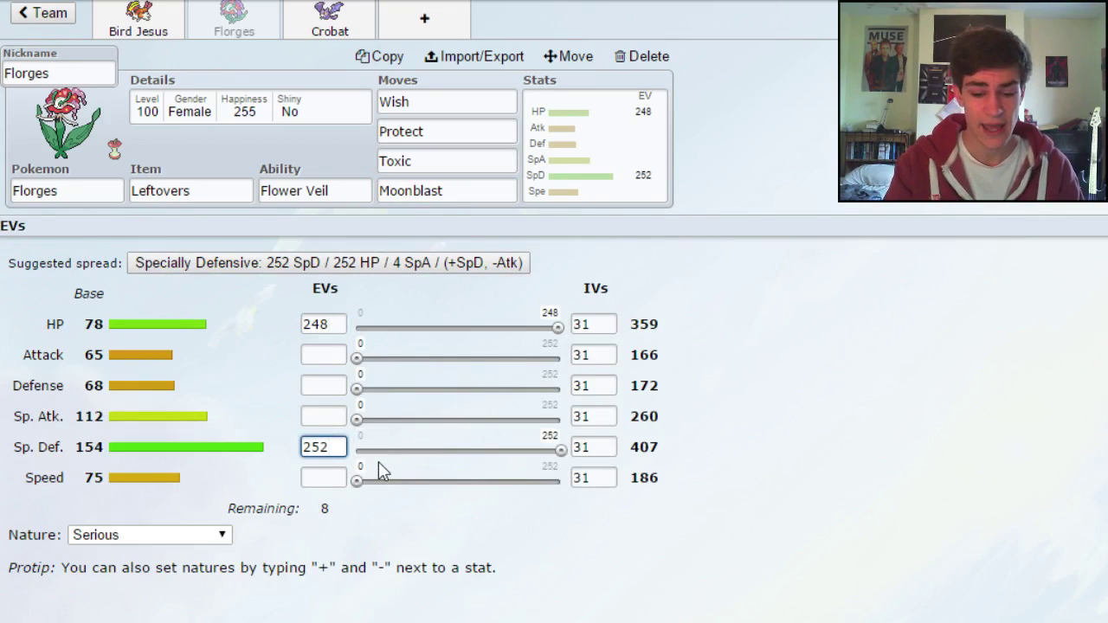
{"action": "left_click", "coordinate": [332, 357]}
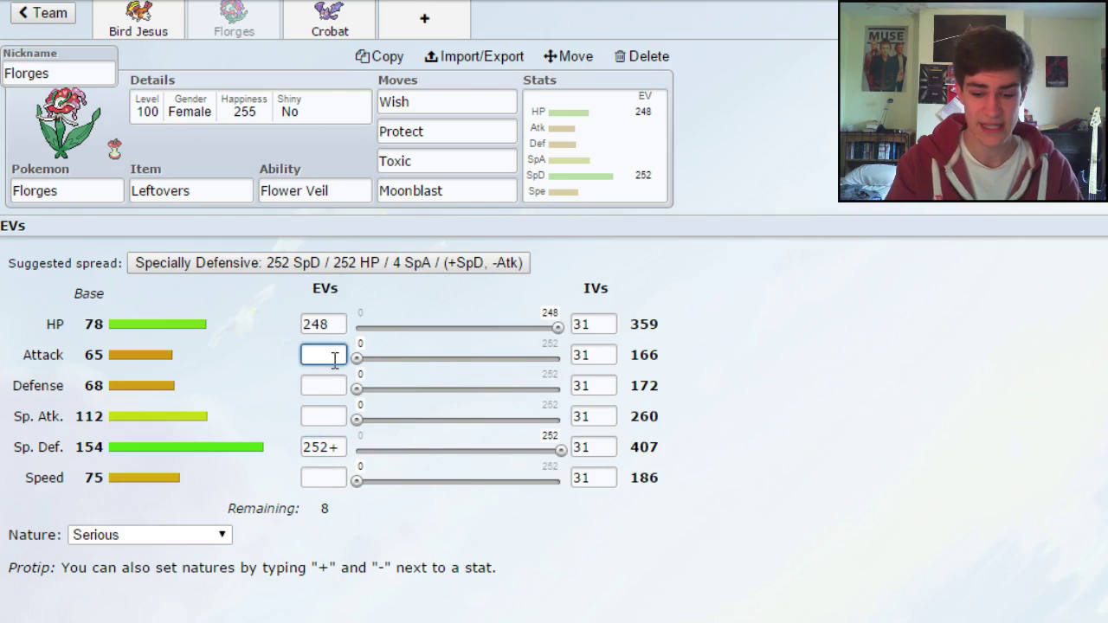
{"action": "type", "text": "-"}
{"action": "left_click", "coordinate": [271, 21]}
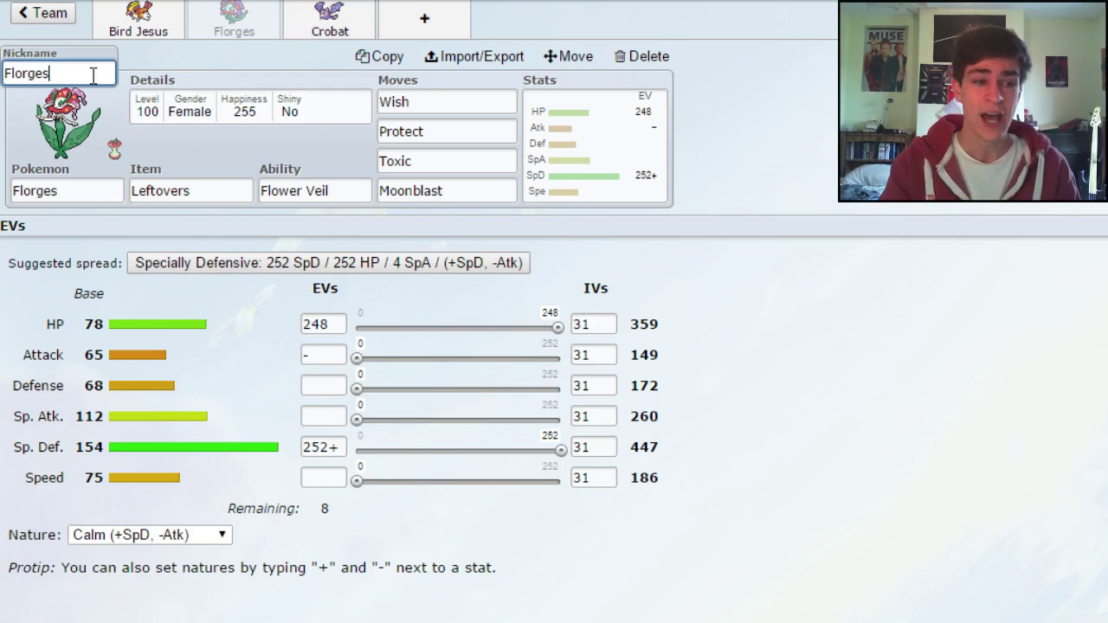
Step: Nickname Crobat 'Real Boy'
{"action": "left_click", "coordinate": [300, 32]}
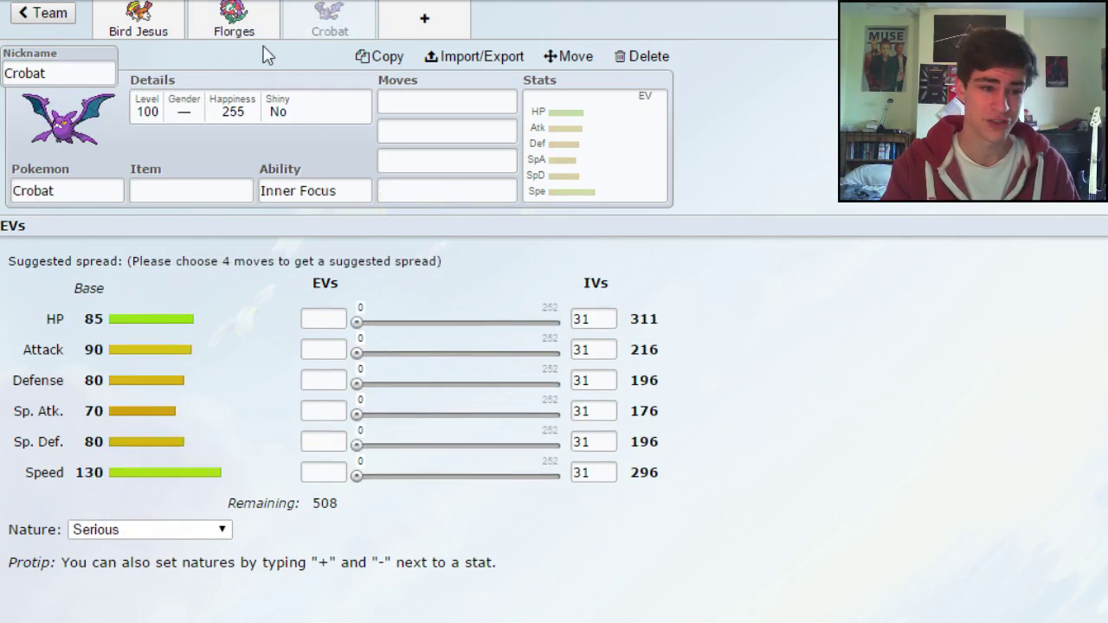
{"action": "left_click", "coordinate": [84, 69]}
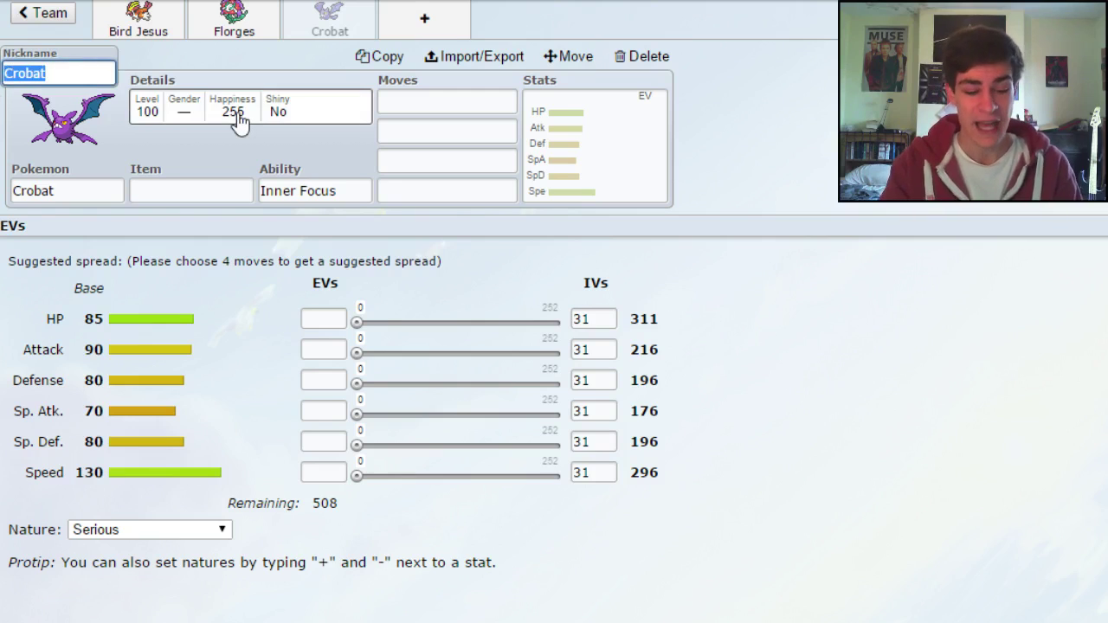
{"action": "type", "text": "Real"}
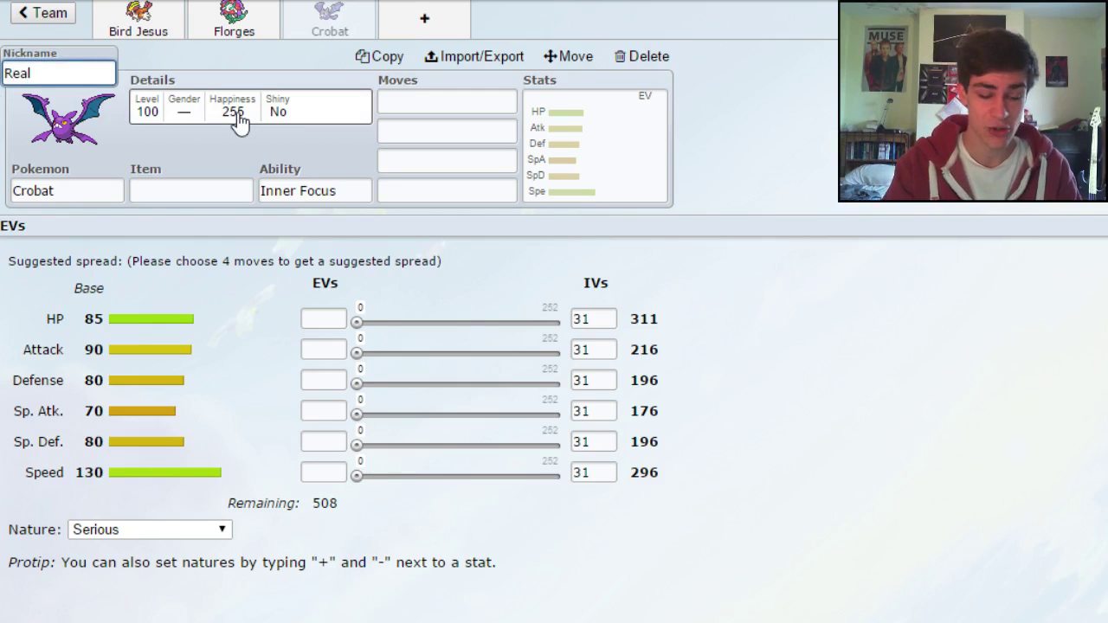
{"action": "type", "text": " Boy"}
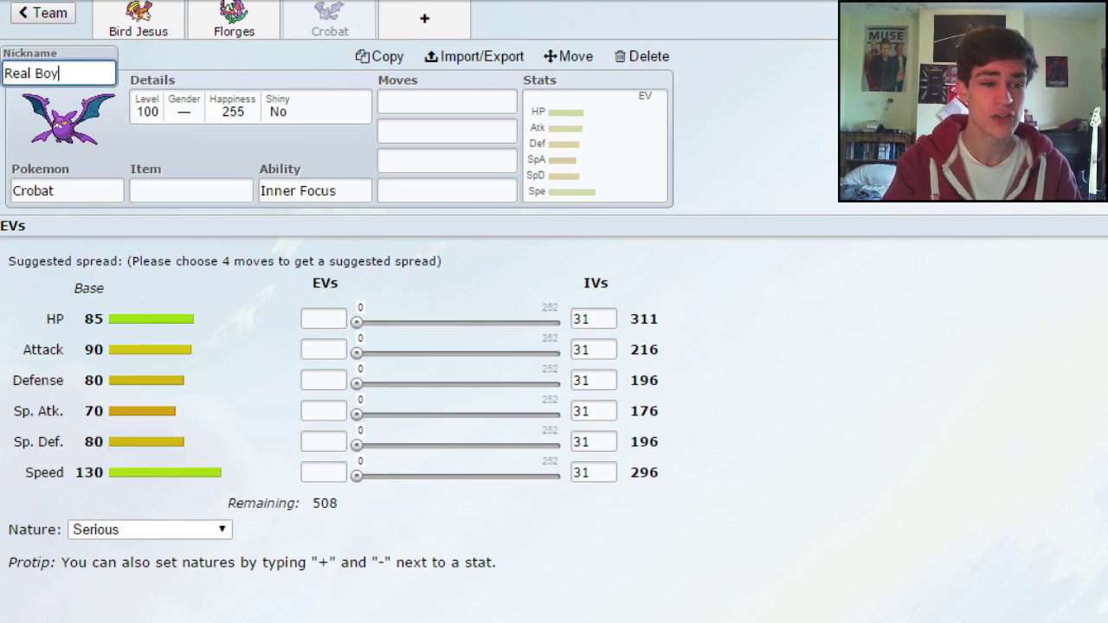
{"action": "left_click", "coordinate": [230, 7]}
{"action": "left_click", "coordinate": [342, 21]}
Step: Give Crobat Black Sludge as its held item
{"action": "left_click", "coordinate": [165, 190]}
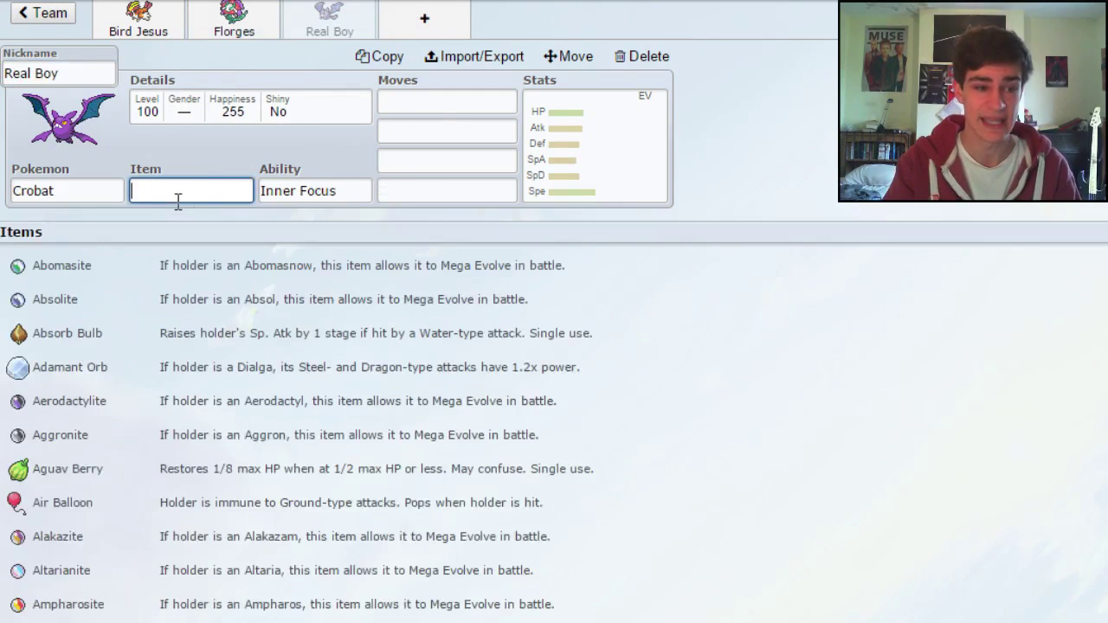
{"action": "left_click", "coordinate": [238, 30]}
{"action": "left_click", "coordinate": [303, 19]}
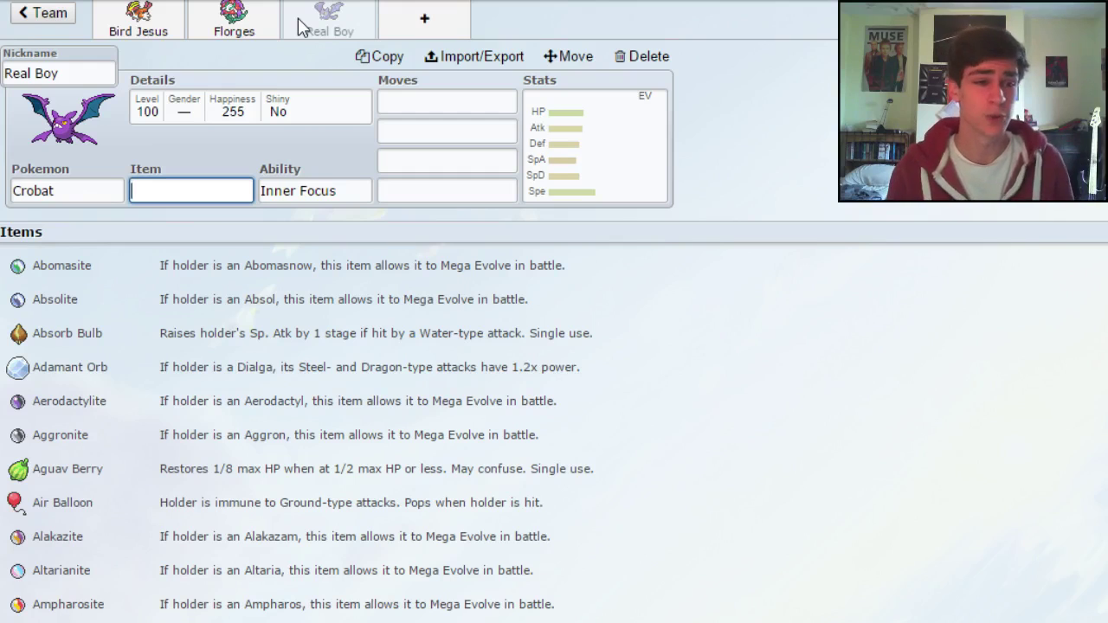
{"action": "type", "text": "bl"}
{"action": "left_click", "coordinate": [152, 327]}
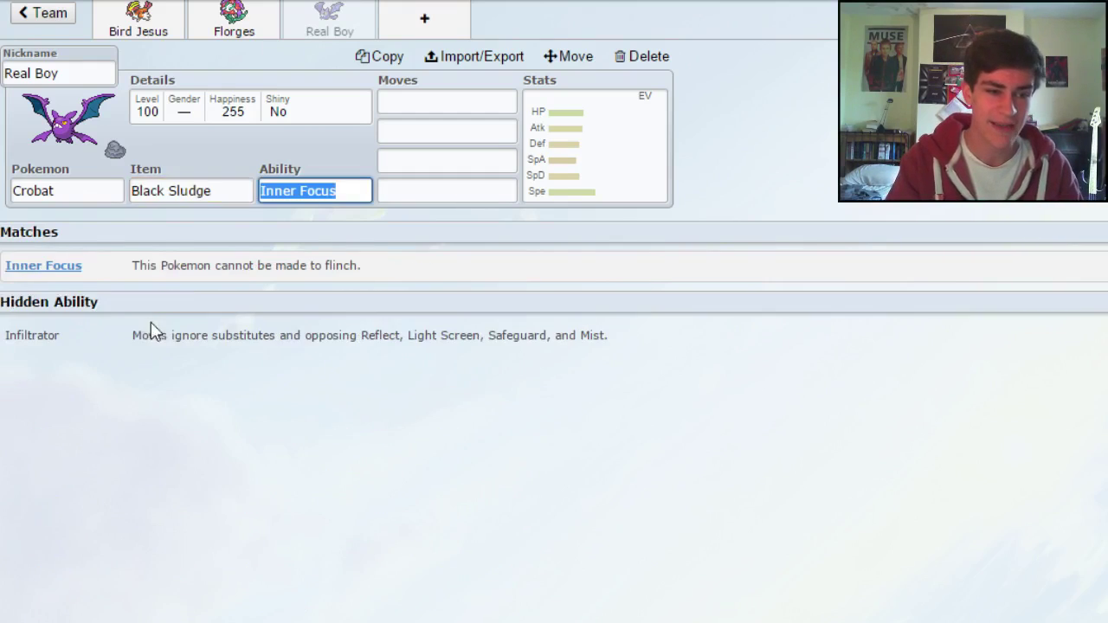
{"action": "left_click", "coordinate": [448, 100]}
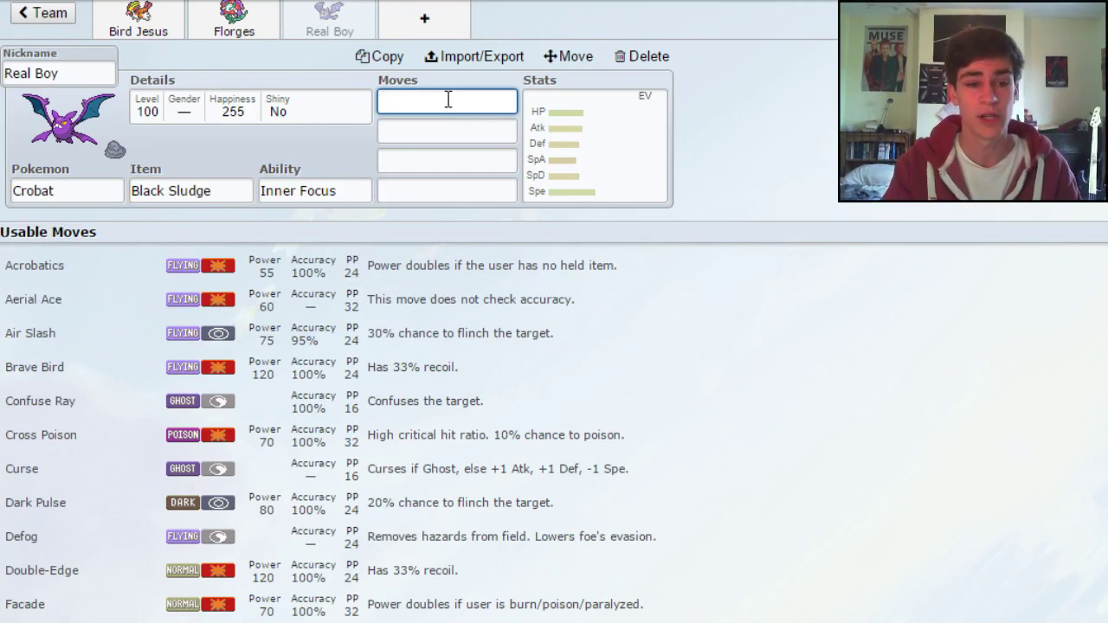
Step: Fill Crobat's four move slots with U-turn, Brave Bird, Roost and Defog
{"action": "left_click", "coordinate": [554, 163]}
{"action": "left_click", "coordinate": [439, 102]}
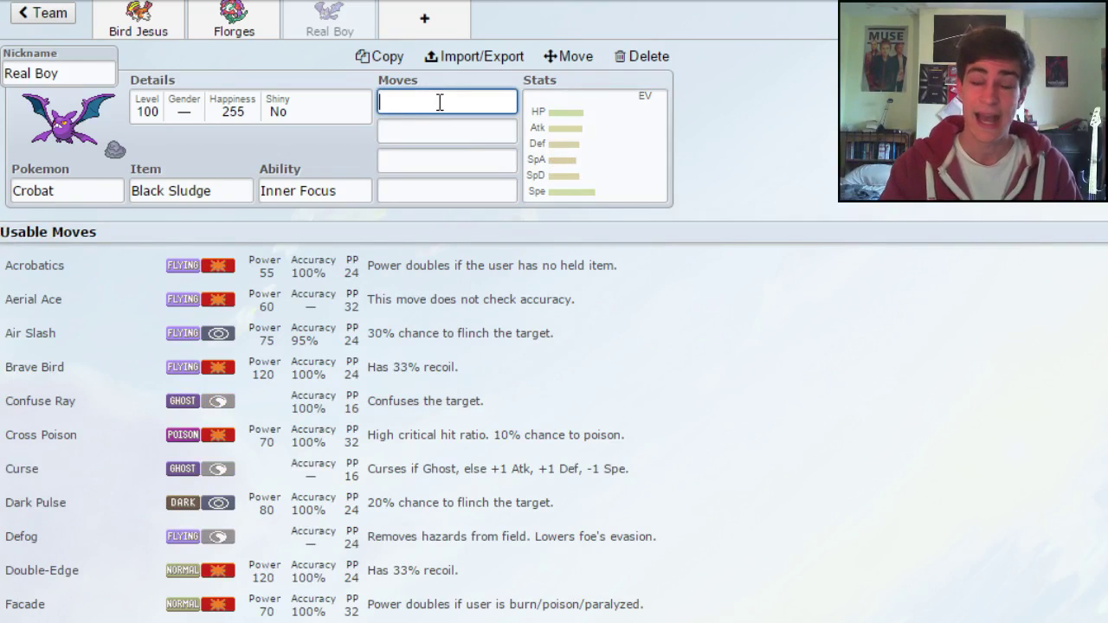
{"action": "type", "text": "u"}
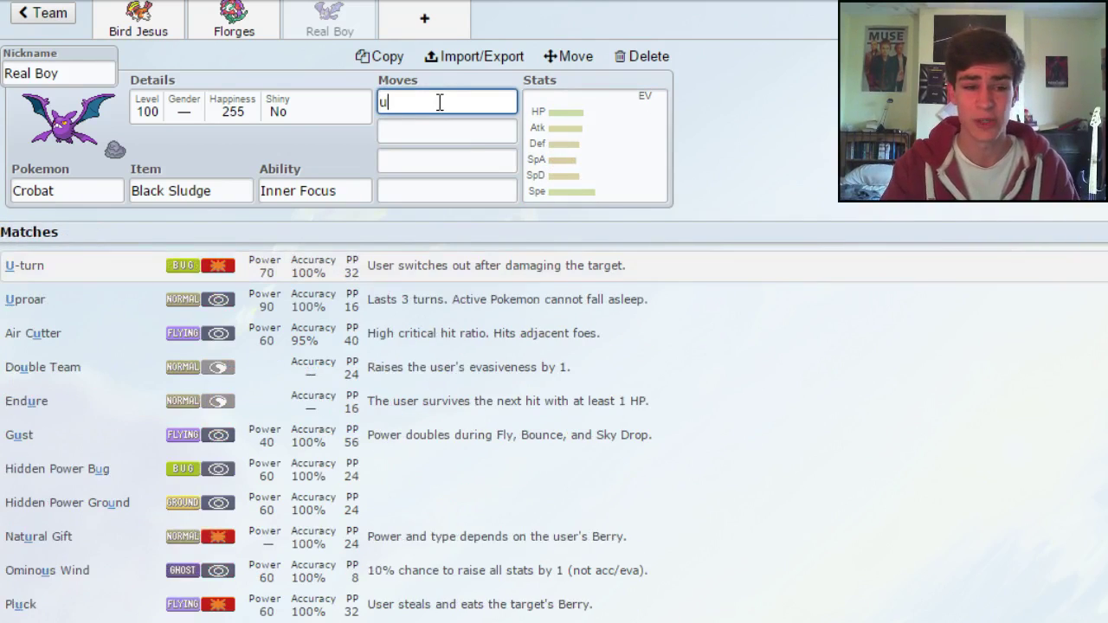
{"action": "key", "text": "Return"}
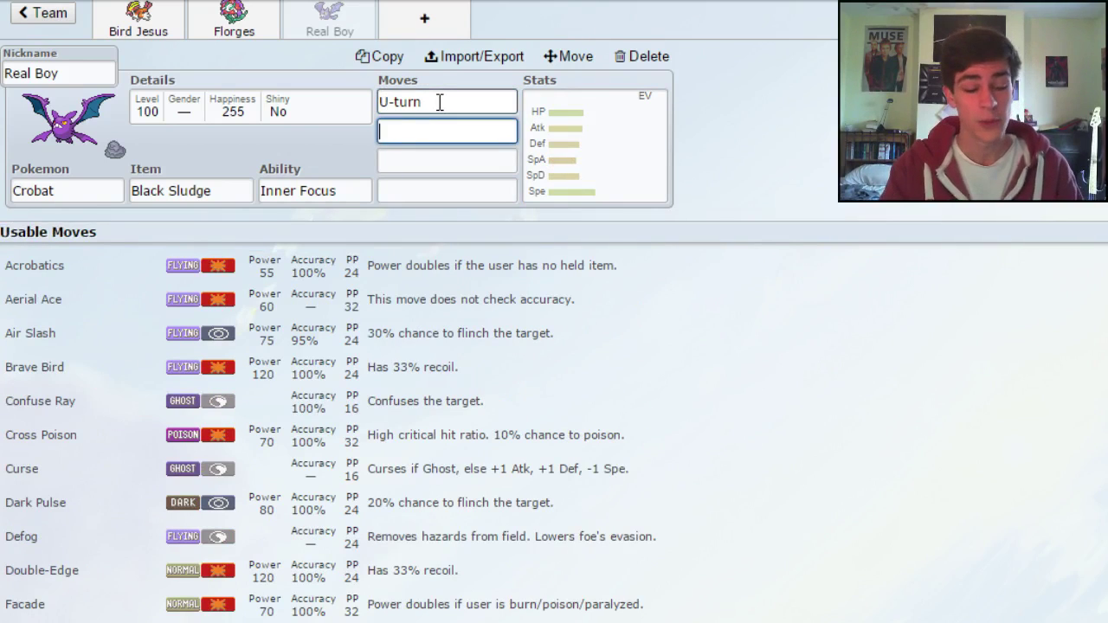
{"action": "type", "text": "br"}
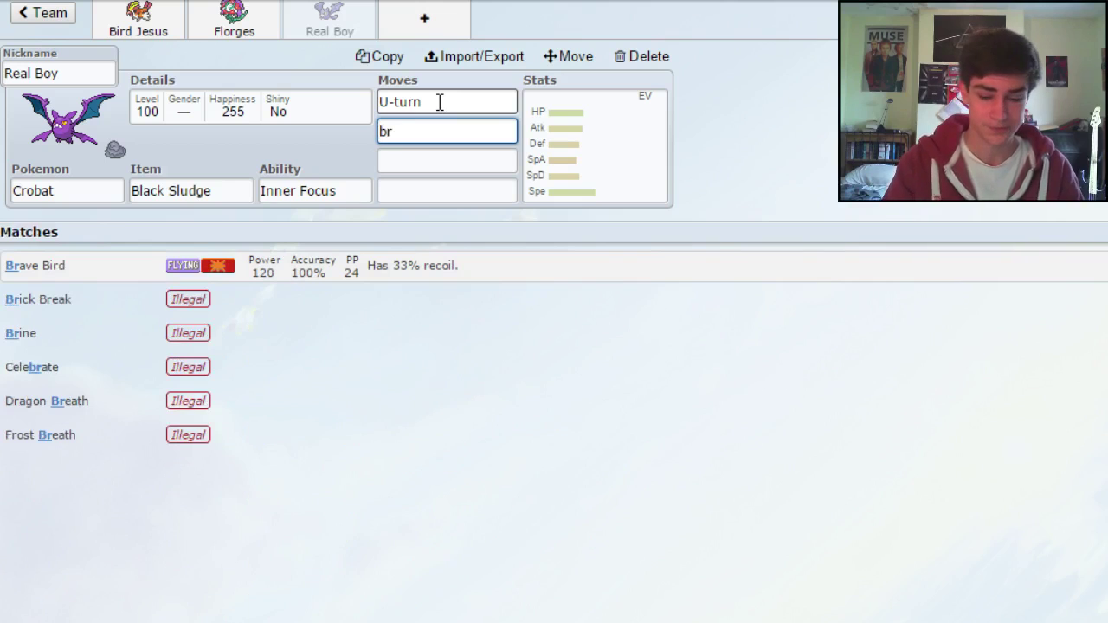
{"action": "key", "text": "Return"}
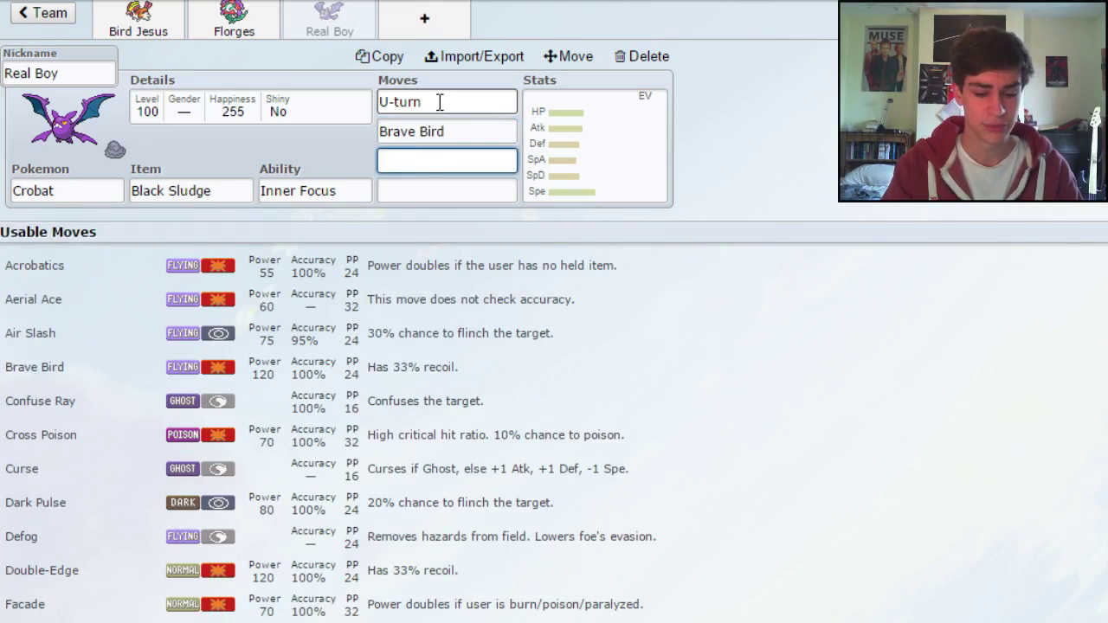
{"action": "type", "text": "roos"}
{"action": "key", "text": "Return"}
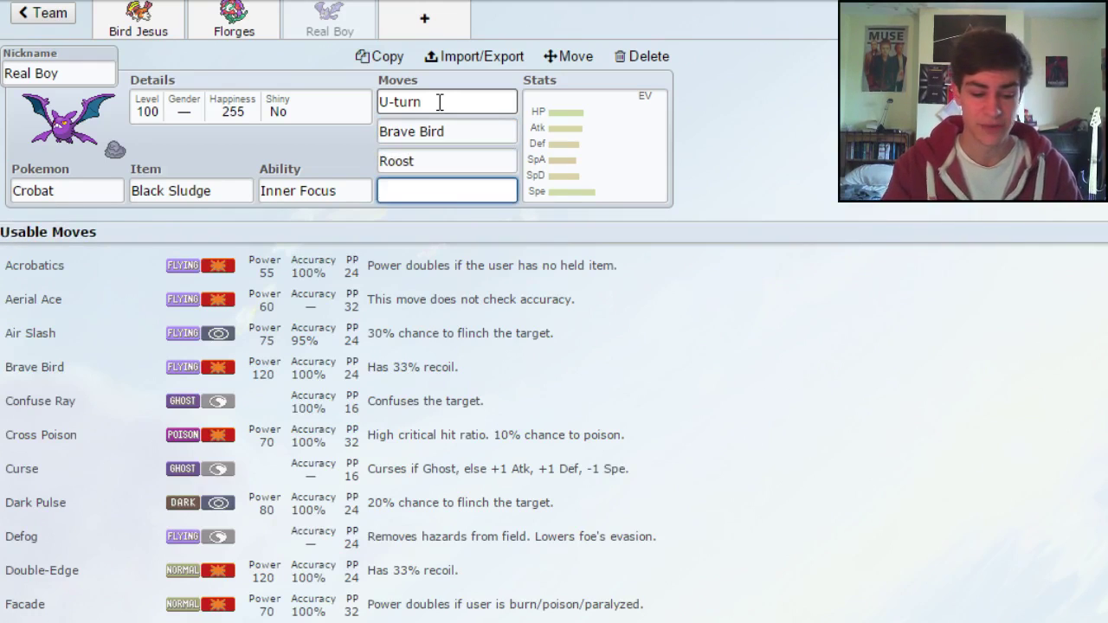
{"action": "type", "text": "def"}
{"action": "key", "text": "Return"}
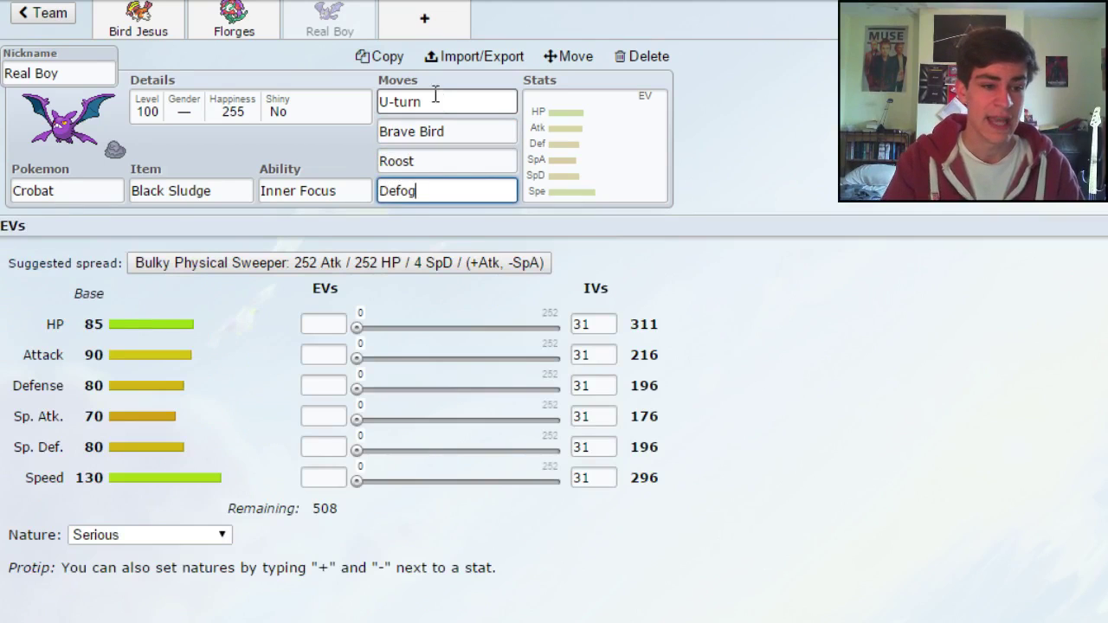
Step: Set Crobat to Jolly with 248 HP, 76 Attack and 184 Speed EVs
{"action": "left_click", "coordinate": [330, 321]}
{"action": "type", "text": "248"}
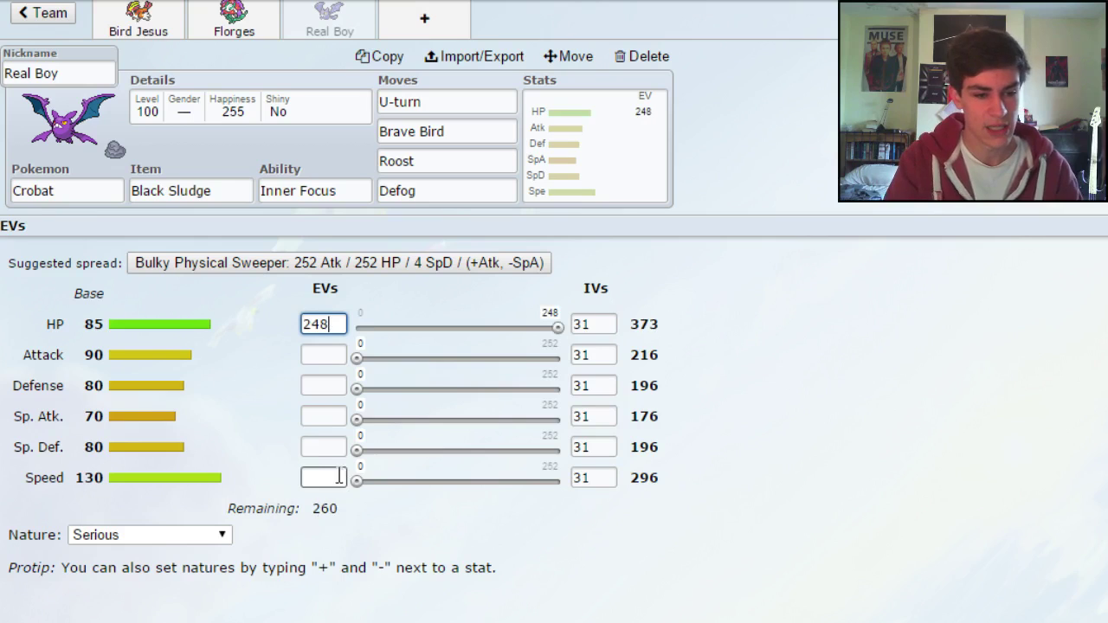
{"action": "left_click", "coordinate": [337, 478]}
{"action": "left_click", "coordinate": [92, 541]}
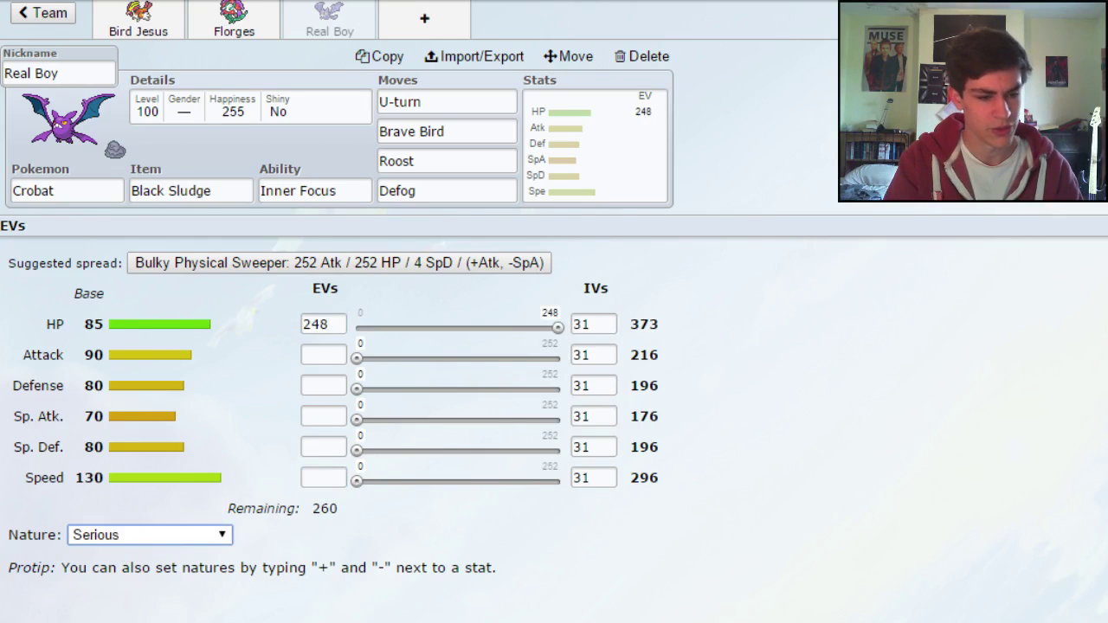
{"action": "key", "text": "j"}
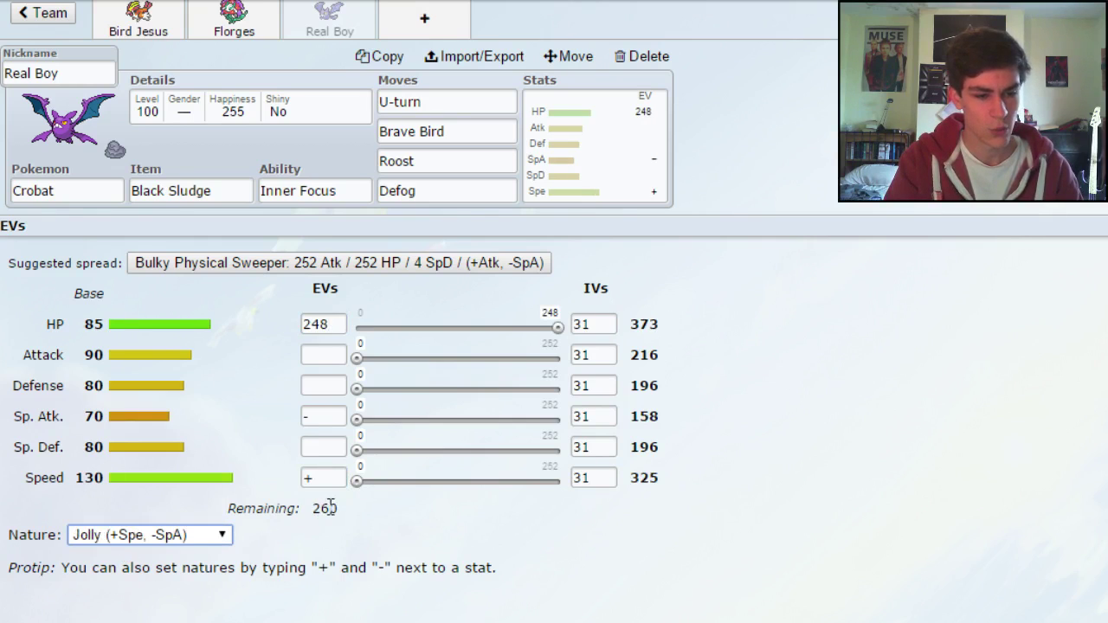
{"action": "left_click_drag", "start_coordinate": [355, 482], "coordinate": [510, 497]}
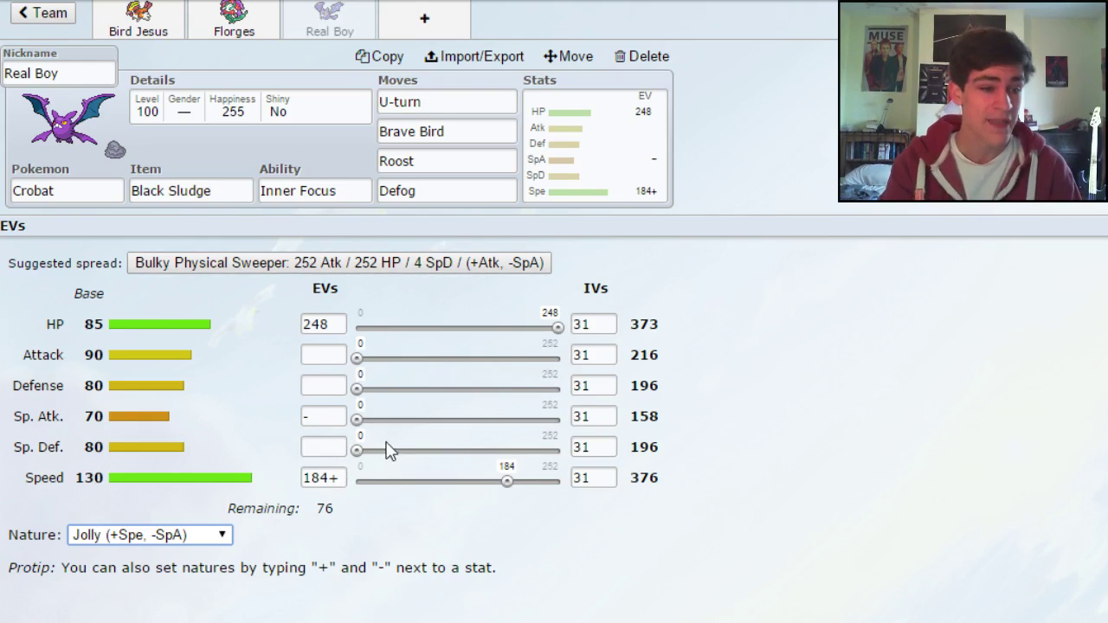
{"action": "left_click_drag", "start_coordinate": [357, 359], "coordinate": [549, 343]}
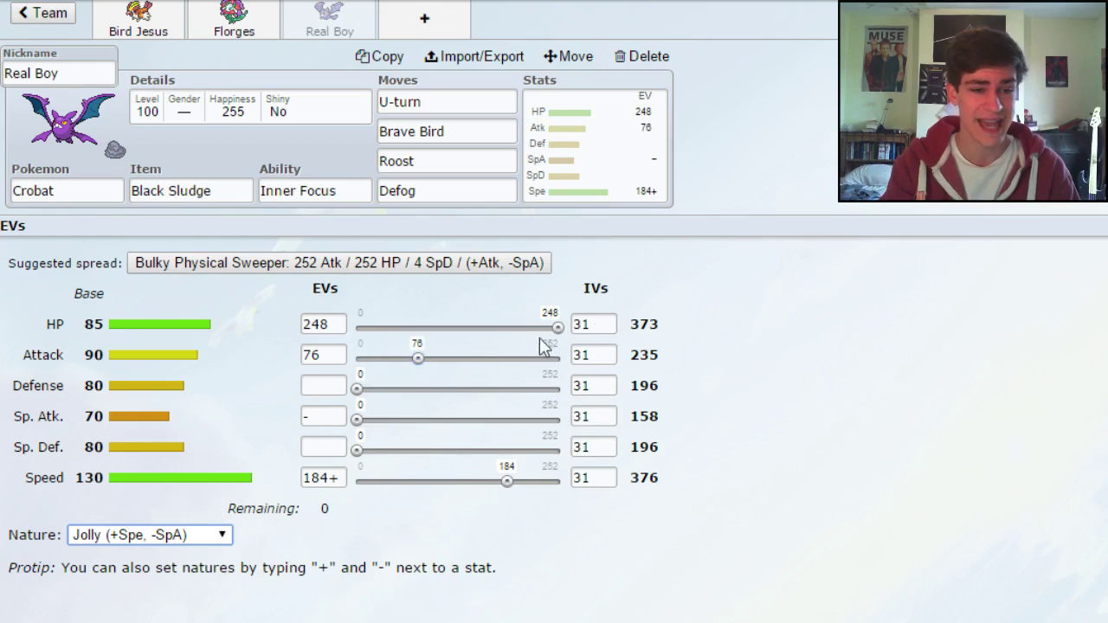
Step: Review Crobat's Brave Bird and U-turn moves
{"action": "left_click", "coordinate": [445, 130]}
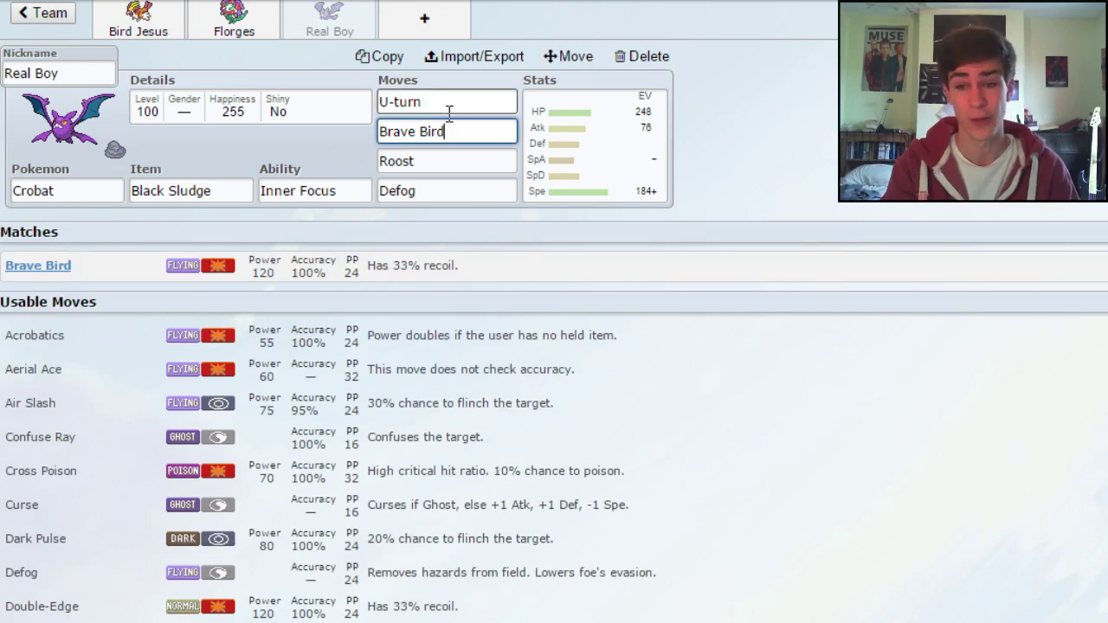
{"action": "left_click", "coordinate": [451, 110]}
{"action": "left_click", "coordinate": [428, 137]}
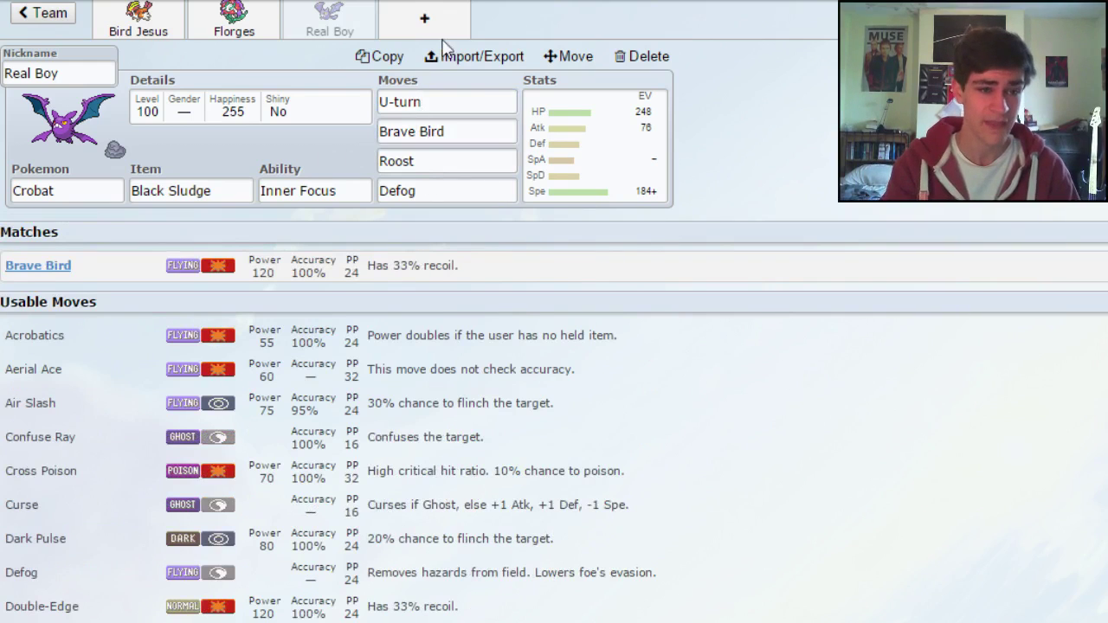
Step: Add Scrafty to the team in a new slot
{"action": "left_click", "coordinate": [424, 19]}
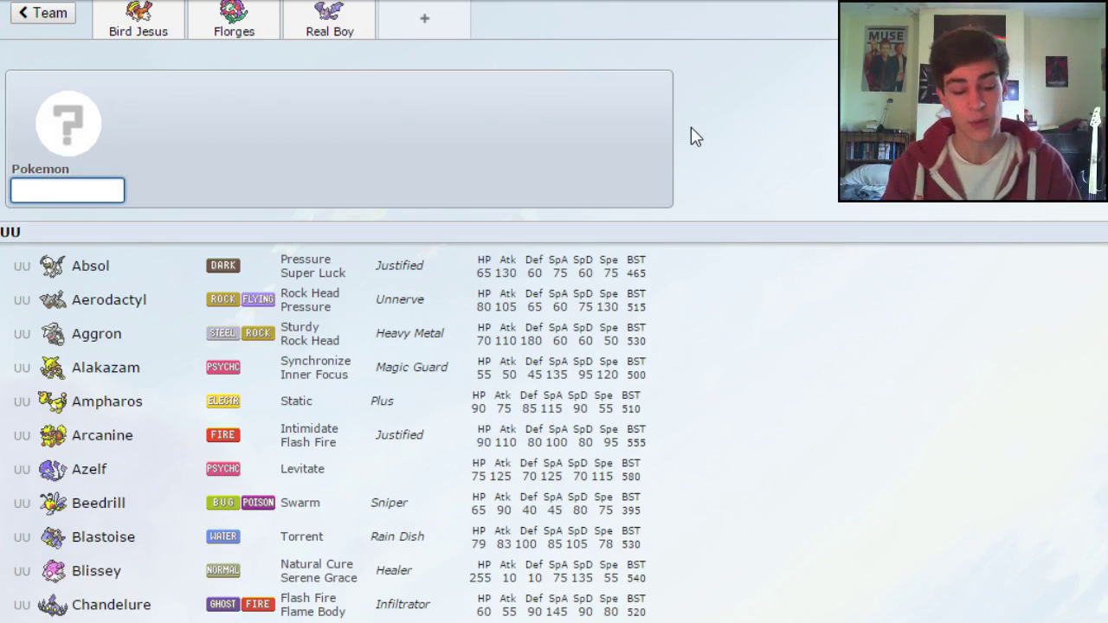
{"action": "type", "text": "sc"}
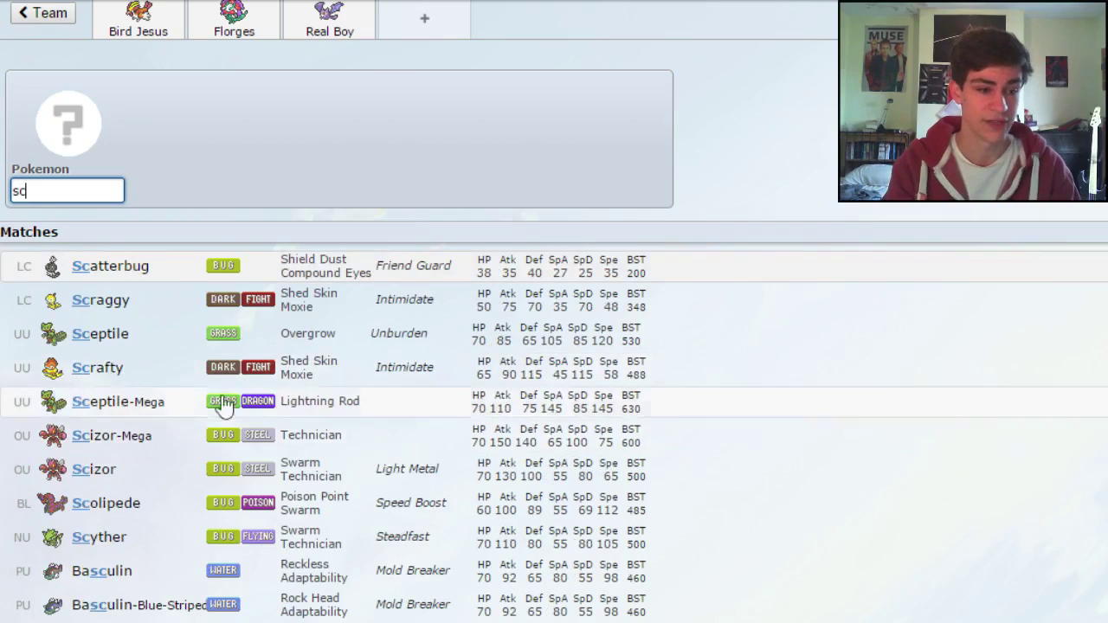
{"action": "left_click", "coordinate": [233, 379]}
{"action": "key", "text": "shift+Tab"}
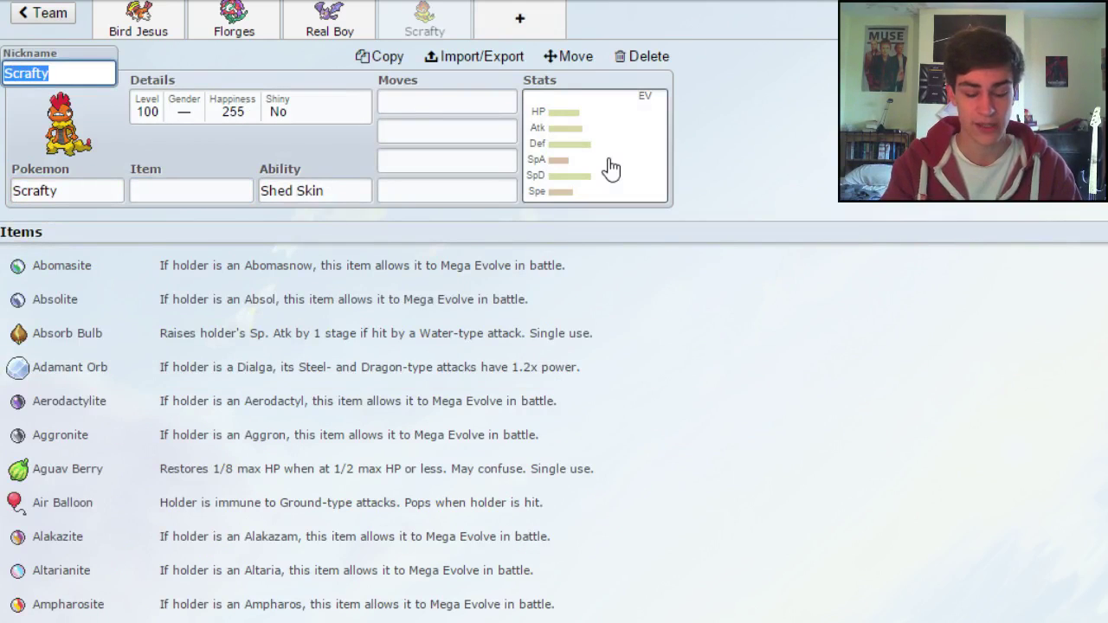
Step: Give Scrafty Leftovers as its held item, keeping Shed Skin
{"action": "left_click", "coordinate": [222, 185]}
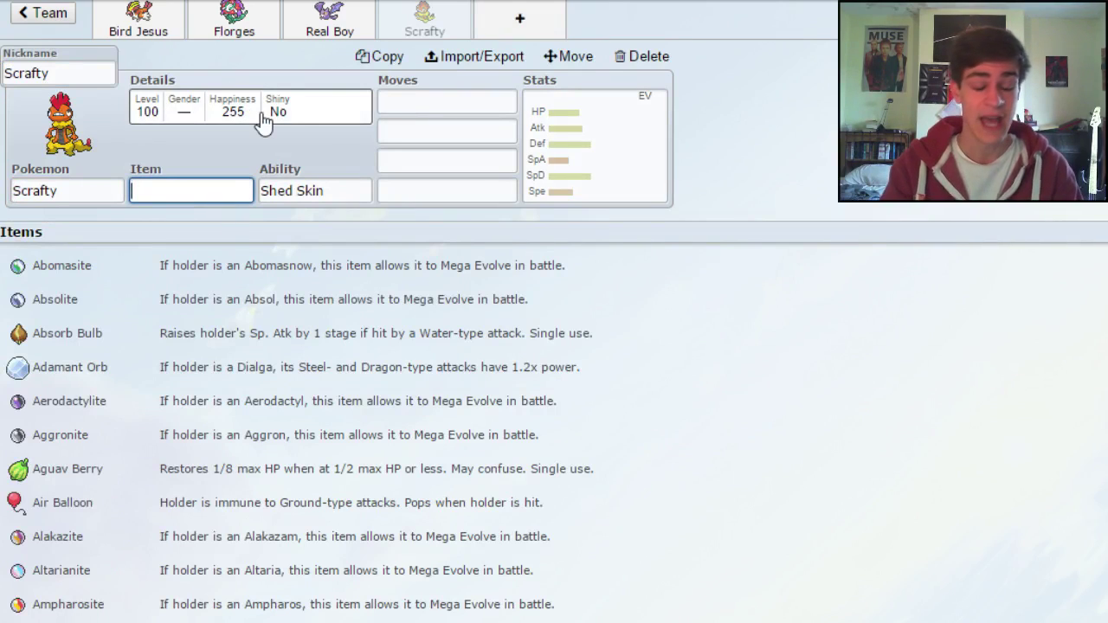
{"action": "type", "text": "left"}
{"action": "key", "text": "Return"}
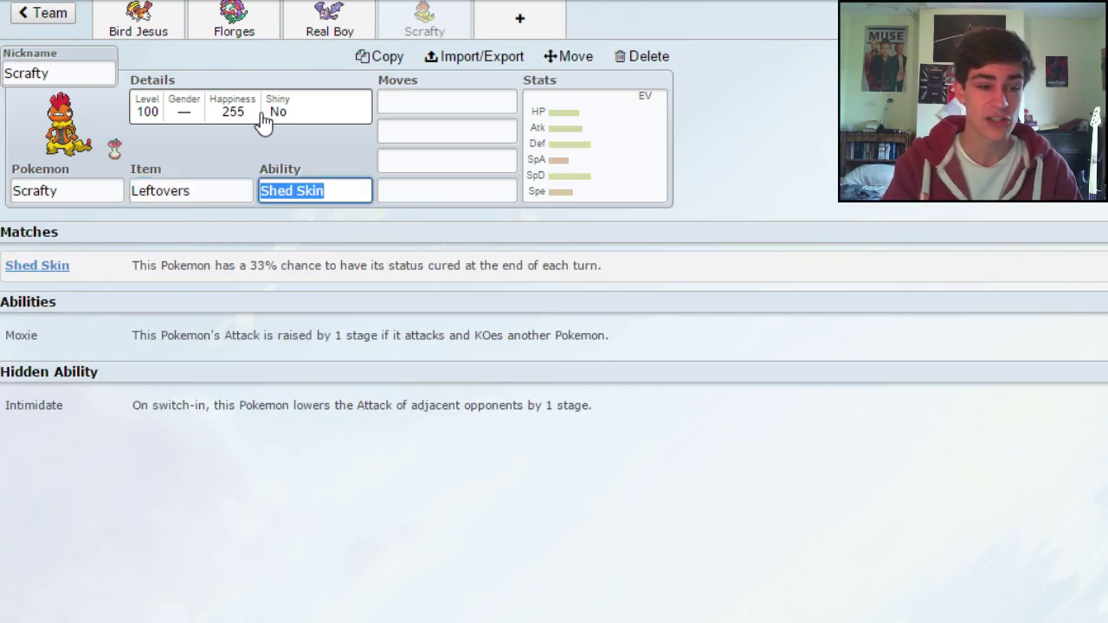
{"action": "left_click", "coordinate": [440, 100]}
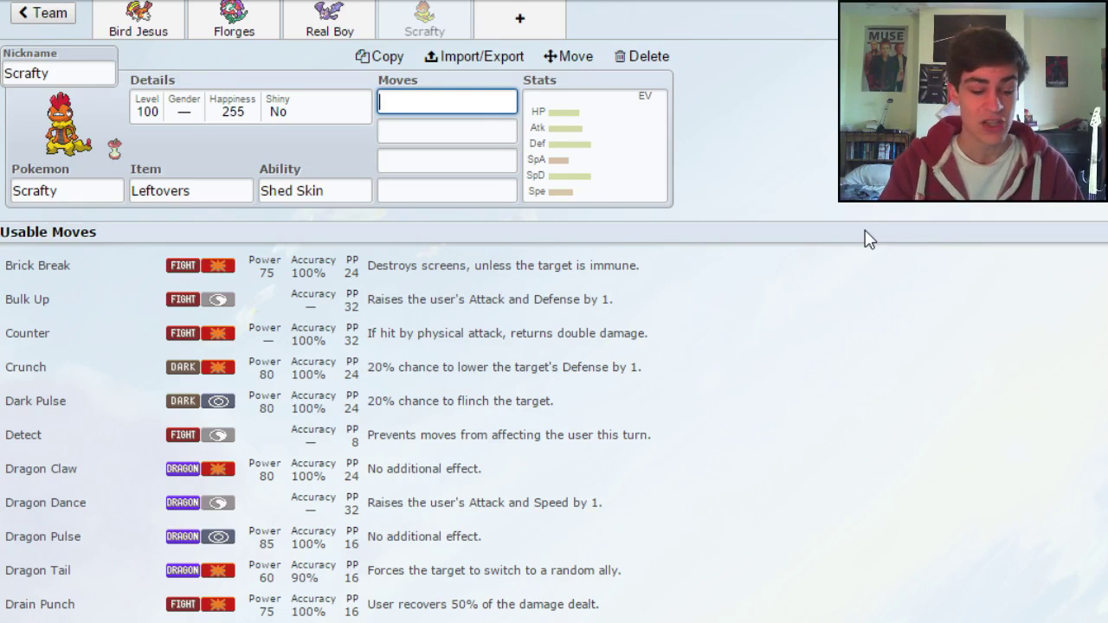
Step: Fill Scrafty's four move slots with Drain Punch, Knock Off, Bulk Up and Rest
{"action": "type", "text": "drai"}
{"action": "key", "text": "Return"}
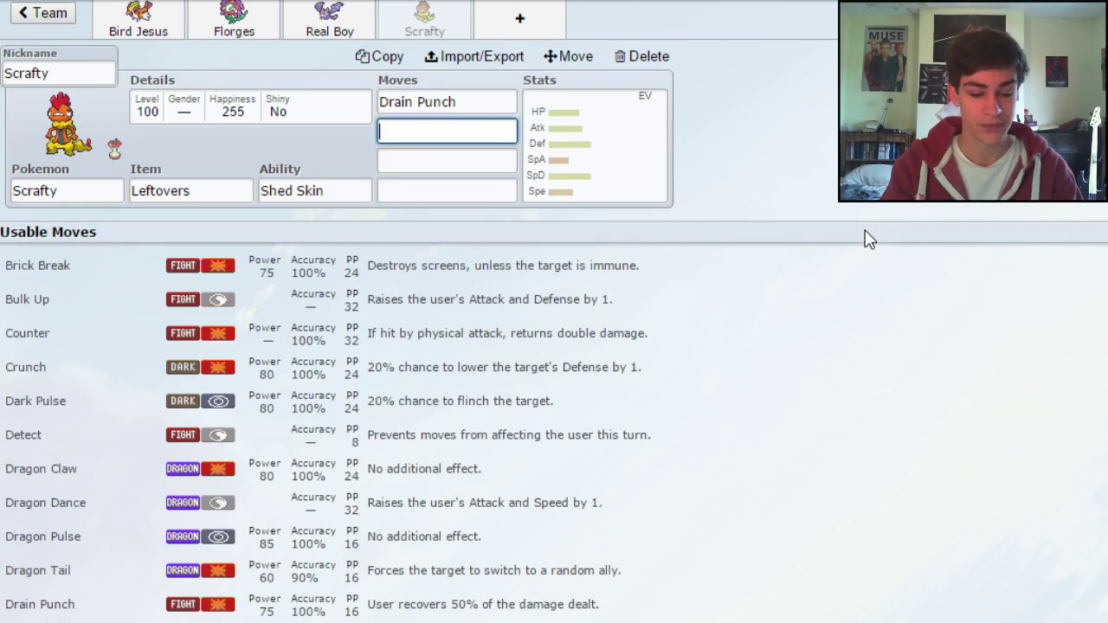
{"action": "type", "text": "knoc"}
{"action": "key", "text": "Return"}
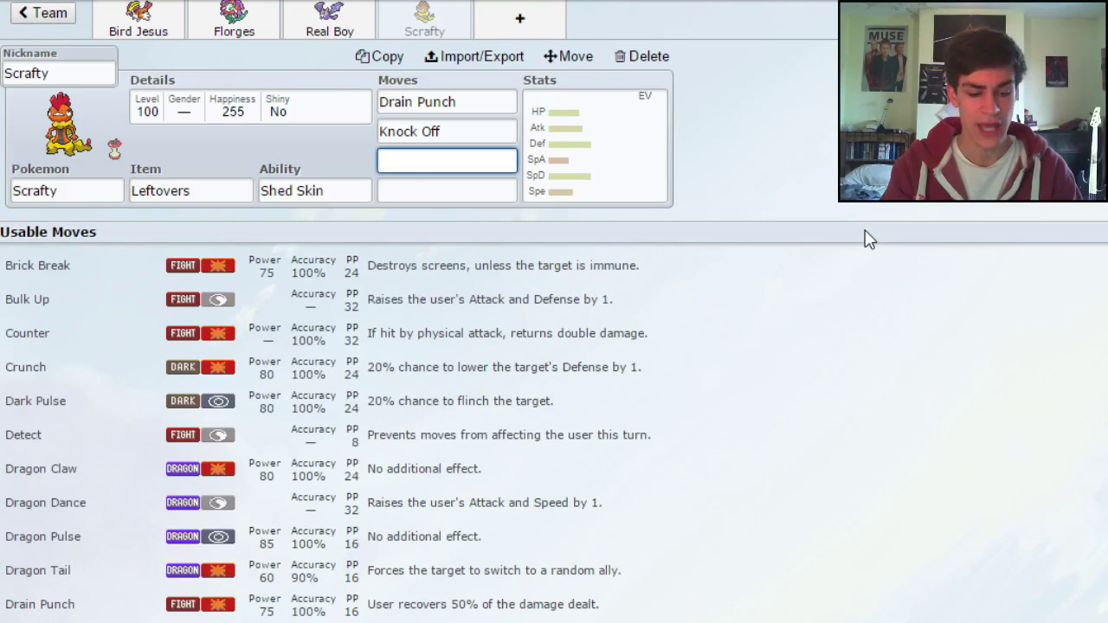
{"action": "type", "text": "bulk"}
{"action": "key", "text": "Return"}
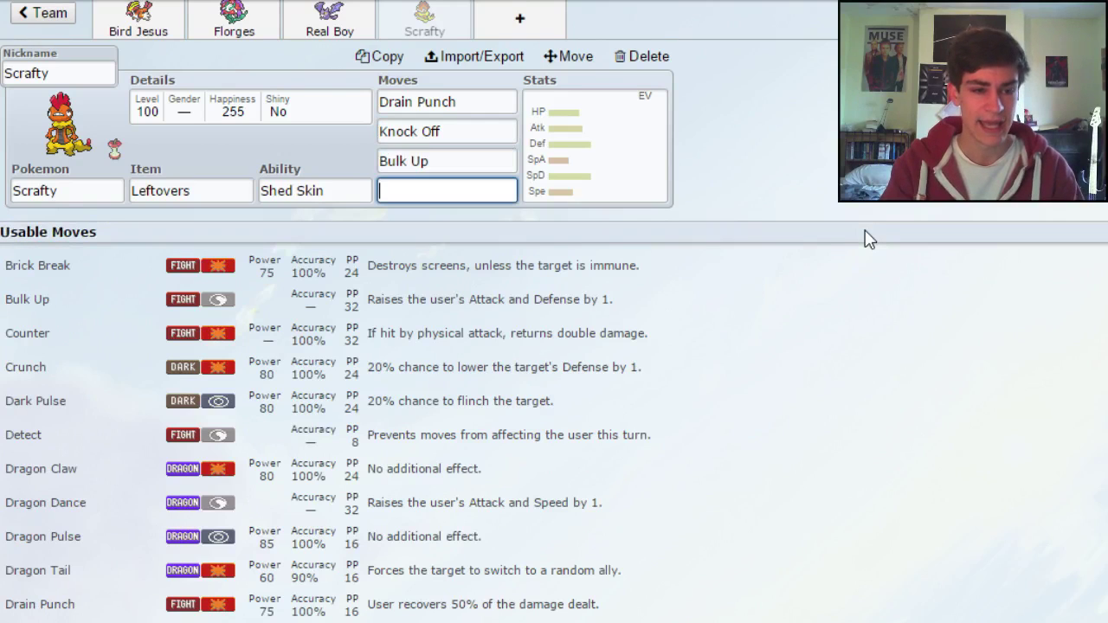
{"action": "type", "text": "rw"}
{"action": "key", "text": "BackSpace"}
{"action": "key", "text": "BackSpace"}
{"action": "type", "text": "rest"}
{"action": "key", "text": "Return"}
Step: Give Scrafty 248 HP/252 Sp. Def. EVs and Careful nature, then open a fifth slot
{"action": "left_click", "coordinate": [322, 323]}
{"action": "type", "text": "24"}
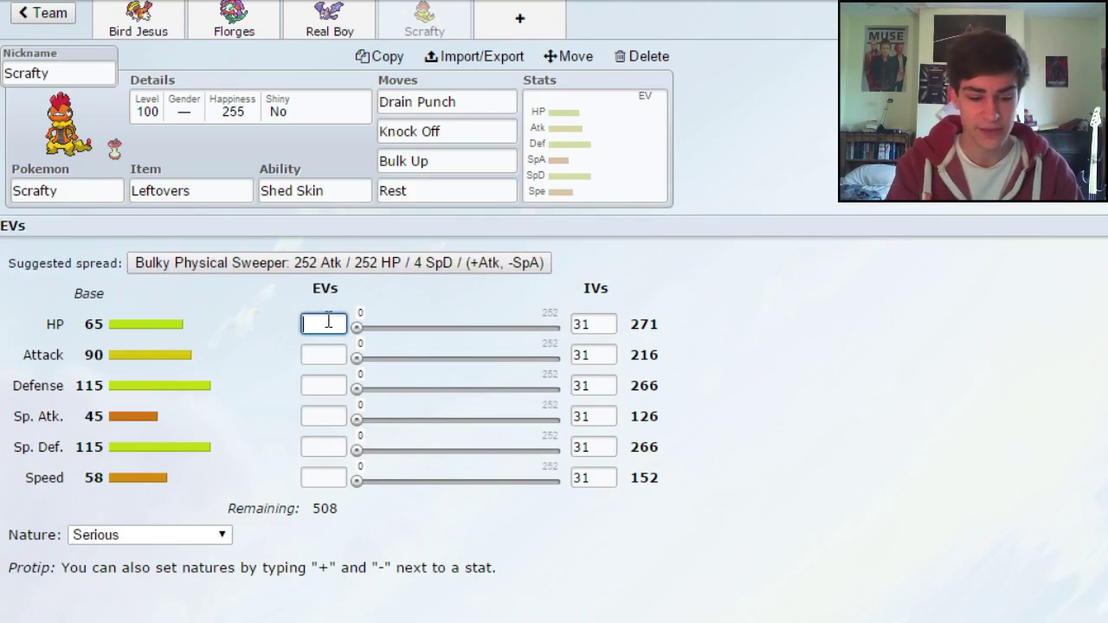
{"action": "type", "text": "8"}
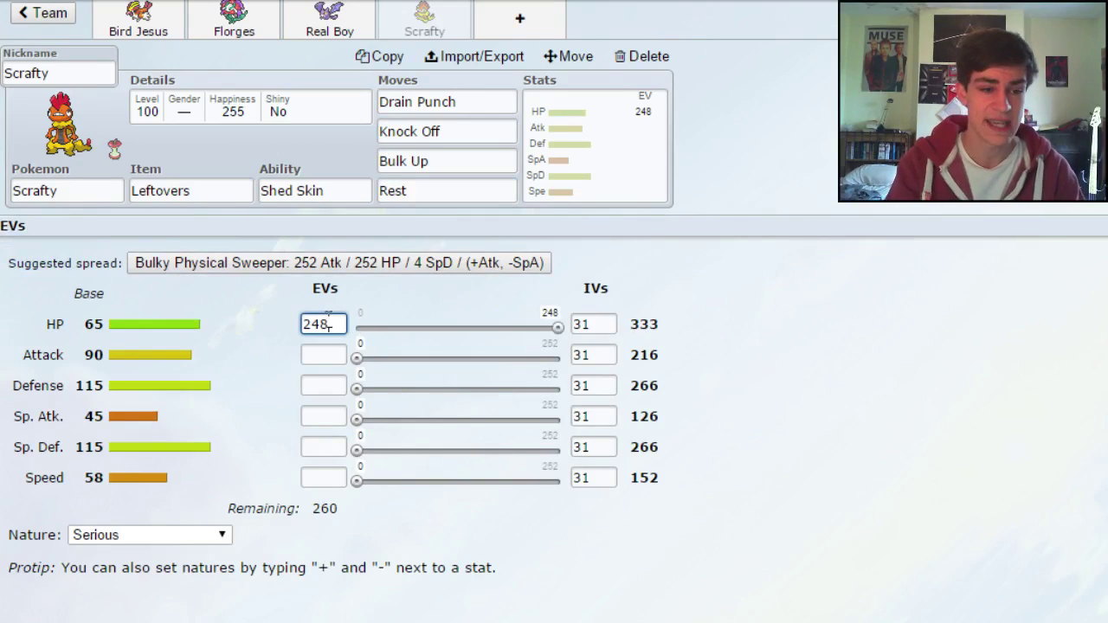
{"action": "left_click", "coordinate": [342, 446]}
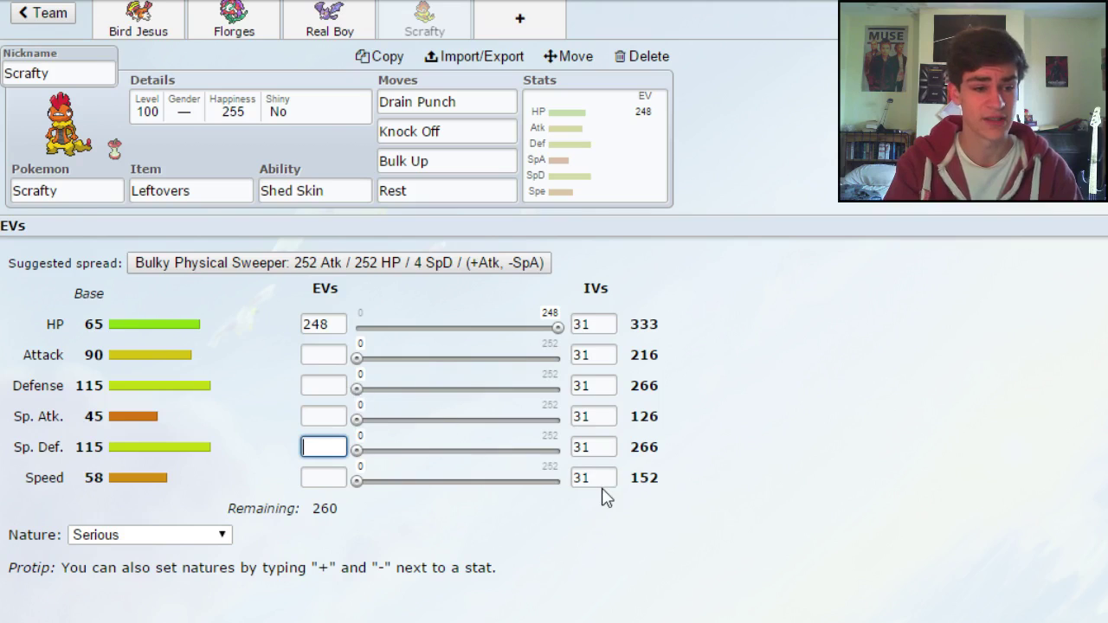
{"action": "type", "text": "2523"}
{"action": "key", "text": "BackSpace"}
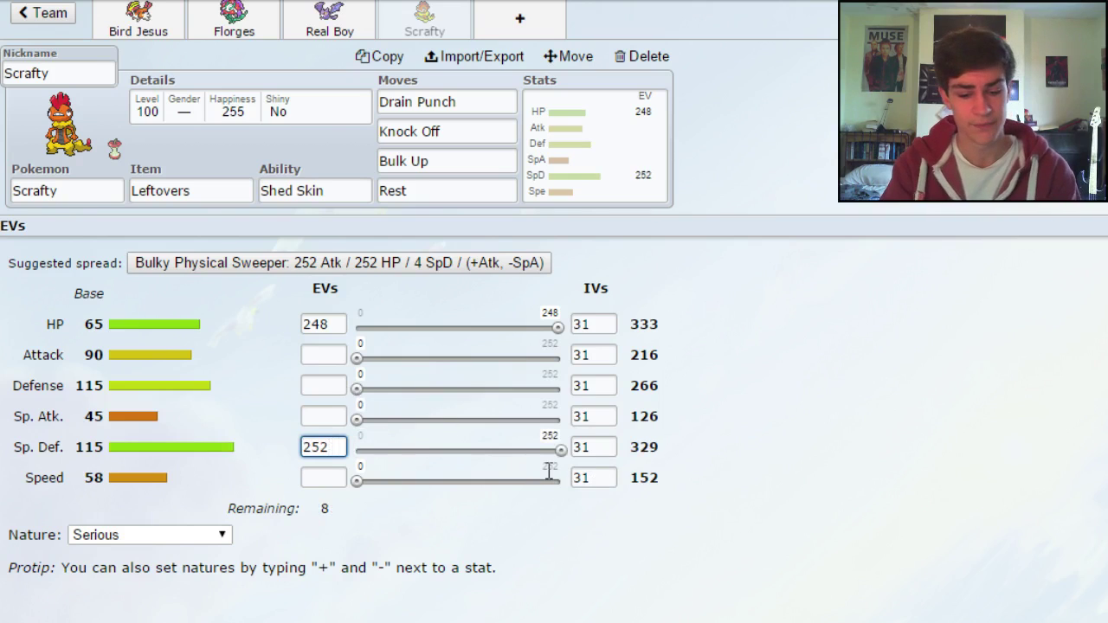
{"action": "type", "text": "+"}
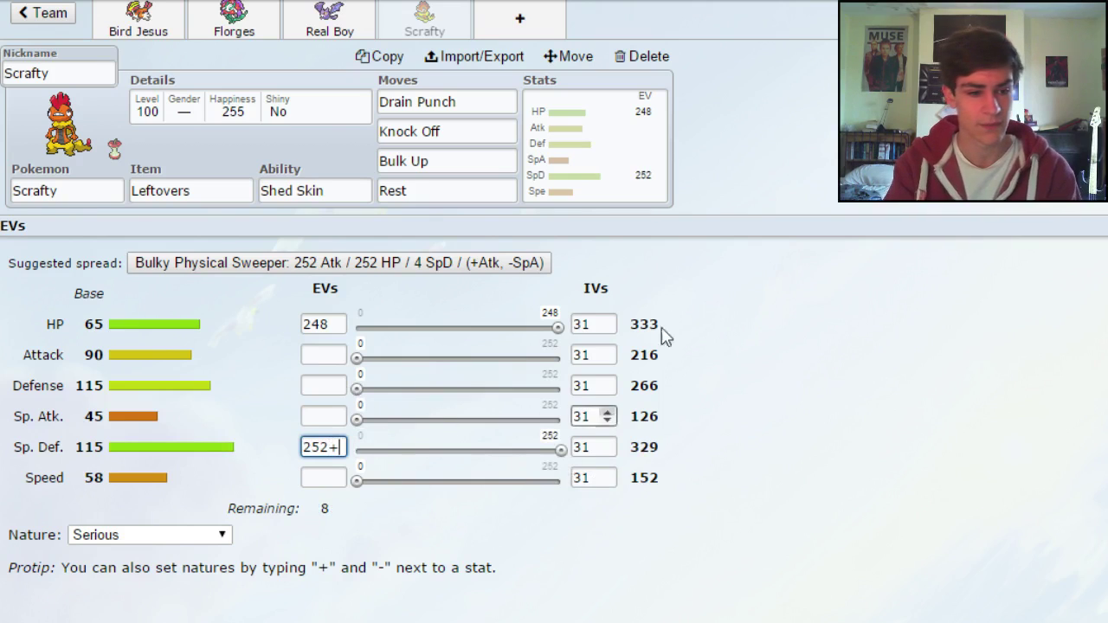
{"action": "left_click", "coordinate": [333, 420]}
{"action": "type", "text": "-"}
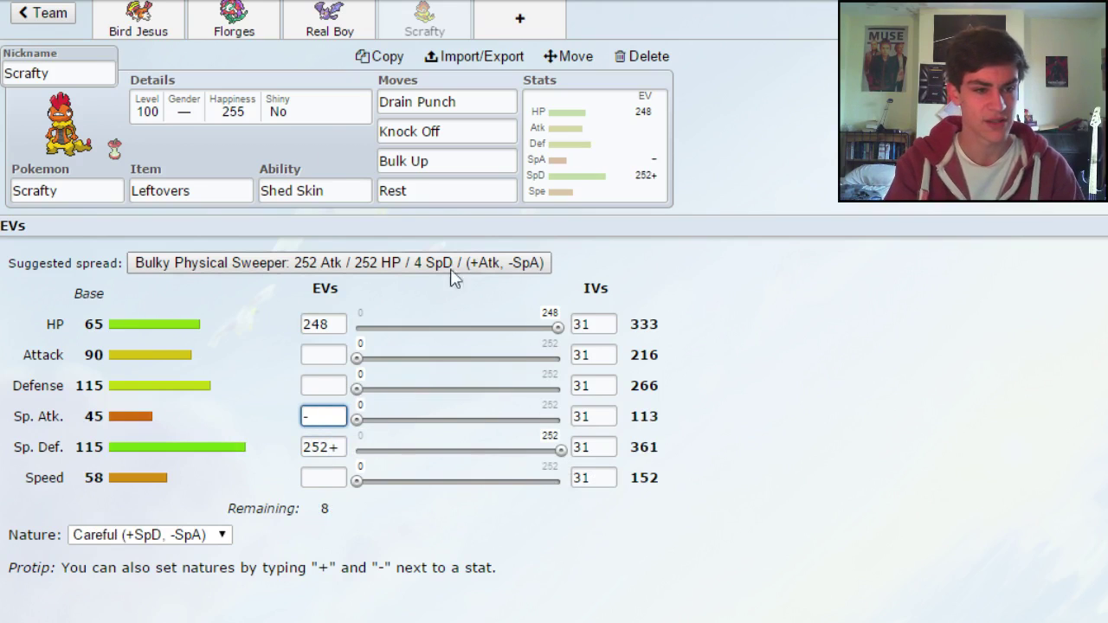
{"action": "left_click", "coordinate": [591, 166]}
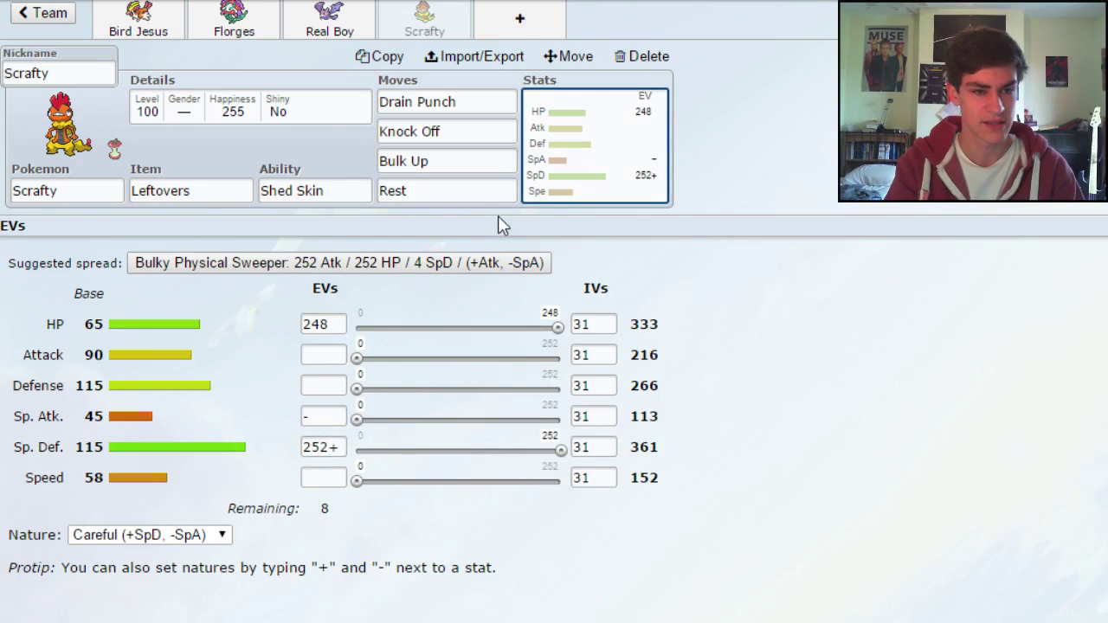
{"action": "left_click", "coordinate": [561, 29]}
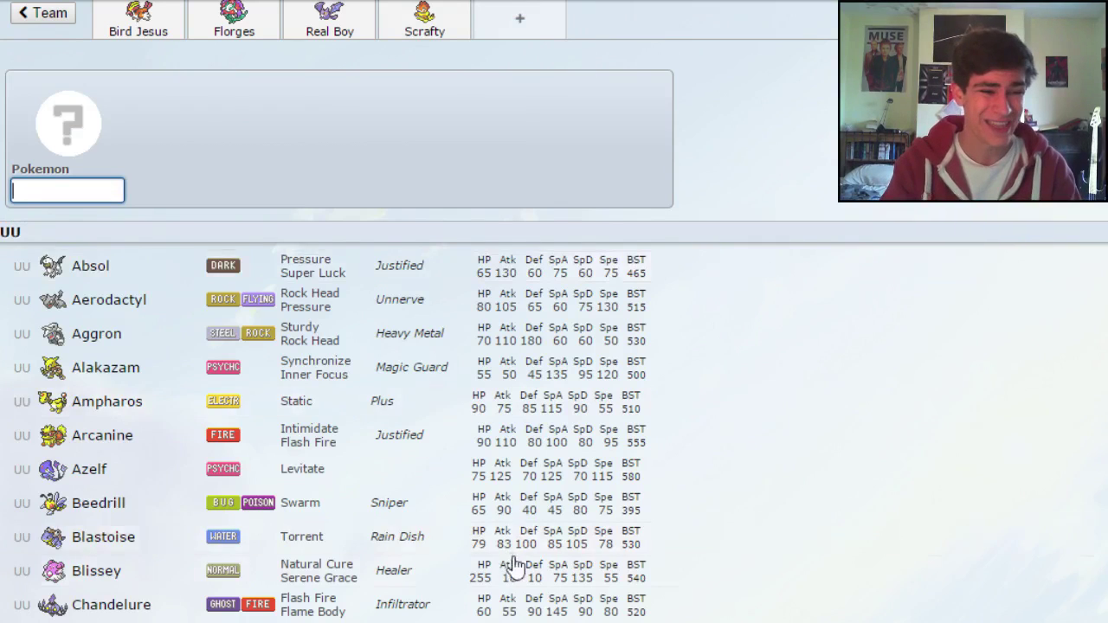
Step: Scroll down the UU Pokémon list, then search 'pory' to show the Porygon forms
{"action": "scroll", "coordinate": [505, 519], "scroll_direction": "down", "scroll_amount": 3}
{"action": "scroll", "coordinate": [589, 554], "scroll_direction": "down", "scroll_amount": 2}
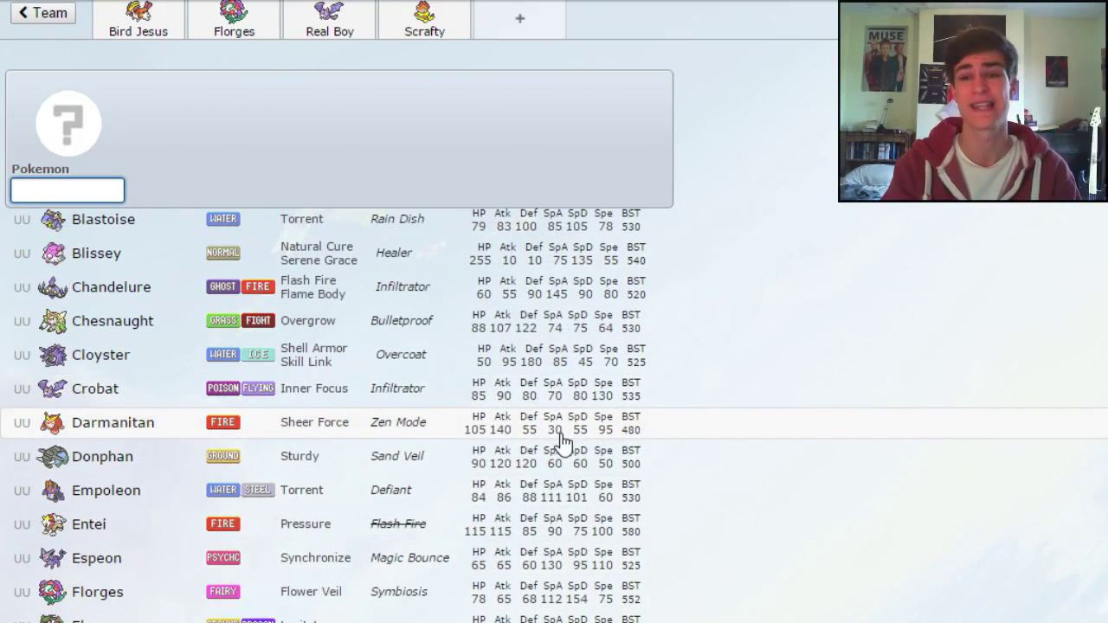
{"action": "scroll", "coordinate": [748, 356], "scroll_direction": "down", "scroll_amount": 2}
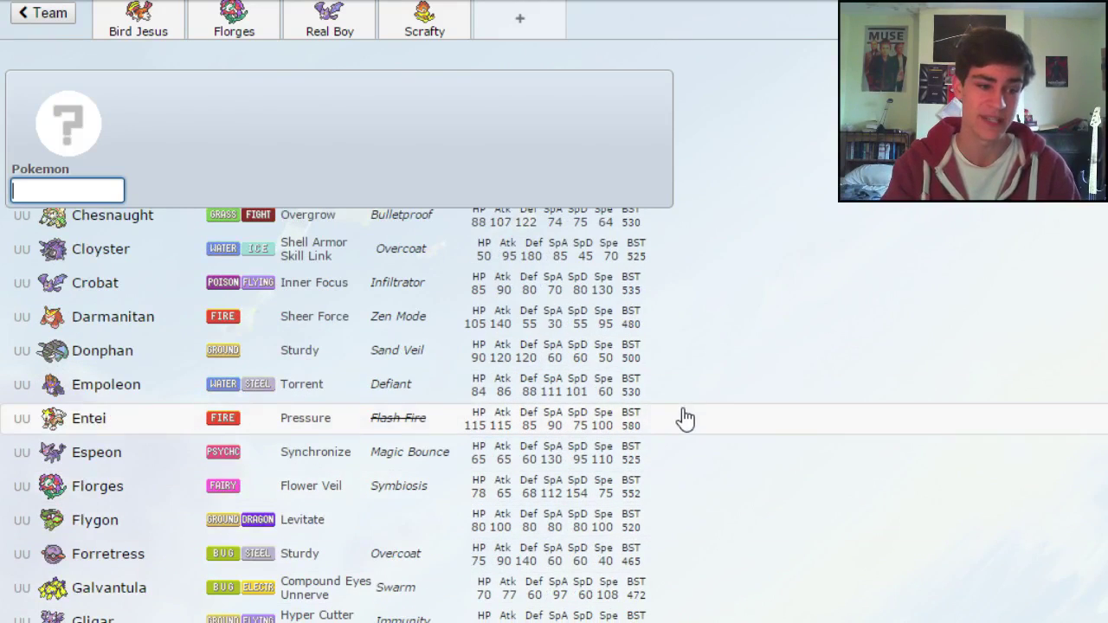
{"action": "scroll", "coordinate": [692, 425], "scroll_direction": "down", "scroll_amount": 6}
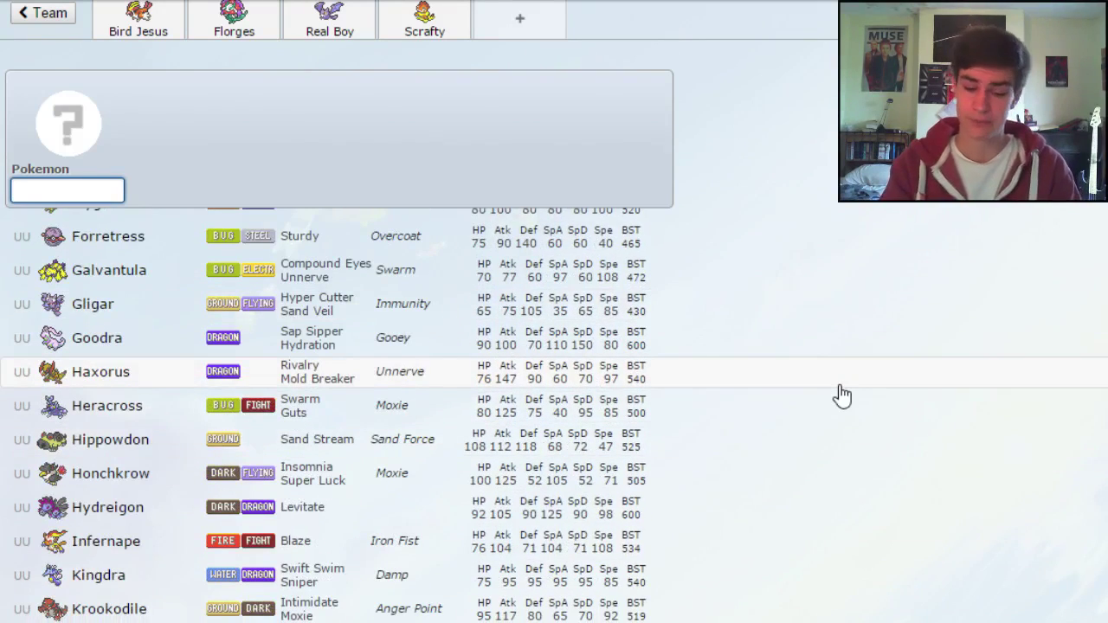
{"action": "type", "text": "po"}
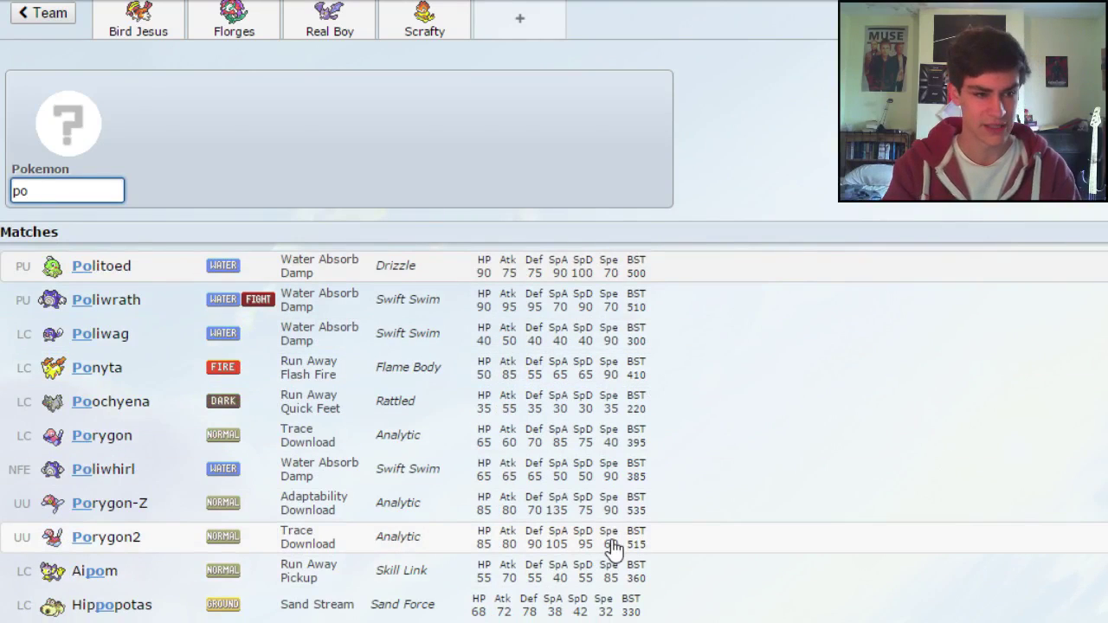
{"action": "type", "text": "ry"}
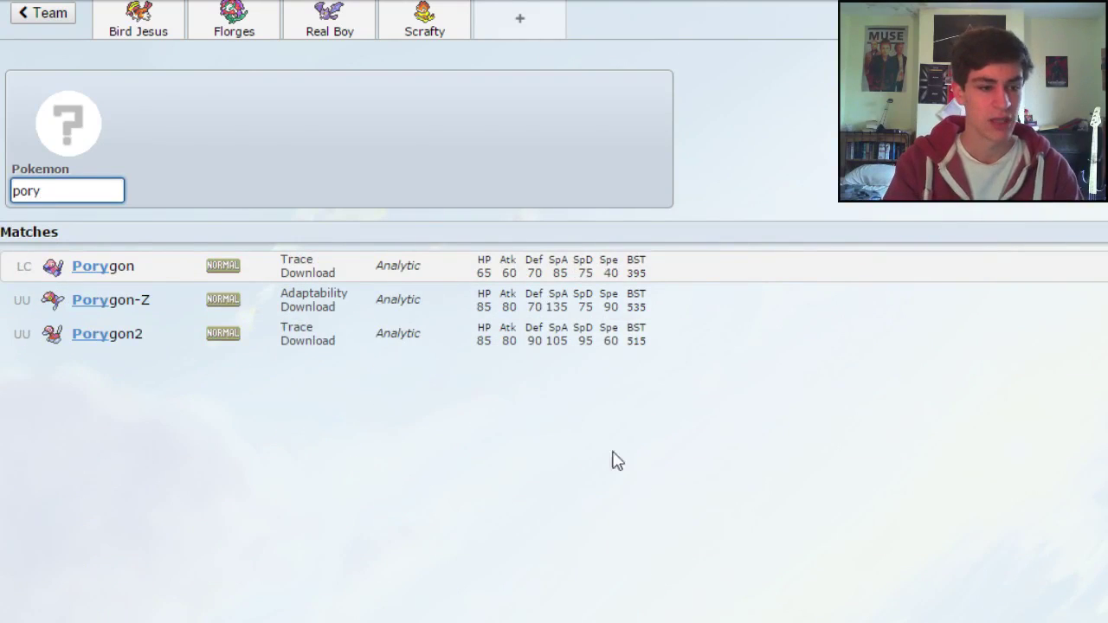
Step: Add Porygon-Z to the slot holding a Choice Scarf
{"action": "left_click", "coordinate": [485, 303]}
{"action": "type", "text": "choice"}
{"action": "left_click", "coordinate": [260, 300]}
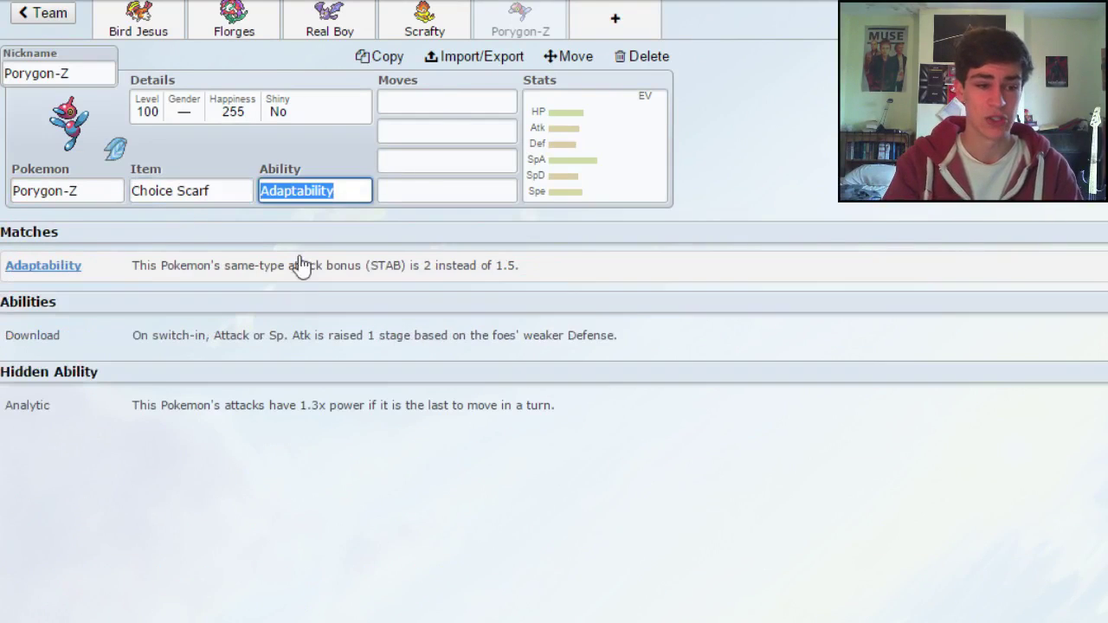
Step: Give Porygon-Z the moves Tri Attack, Thunderbolt, Ice Beam and Dark Pulse
{"action": "left_click", "coordinate": [441, 102]}
{"action": "type", "text": "tri"}
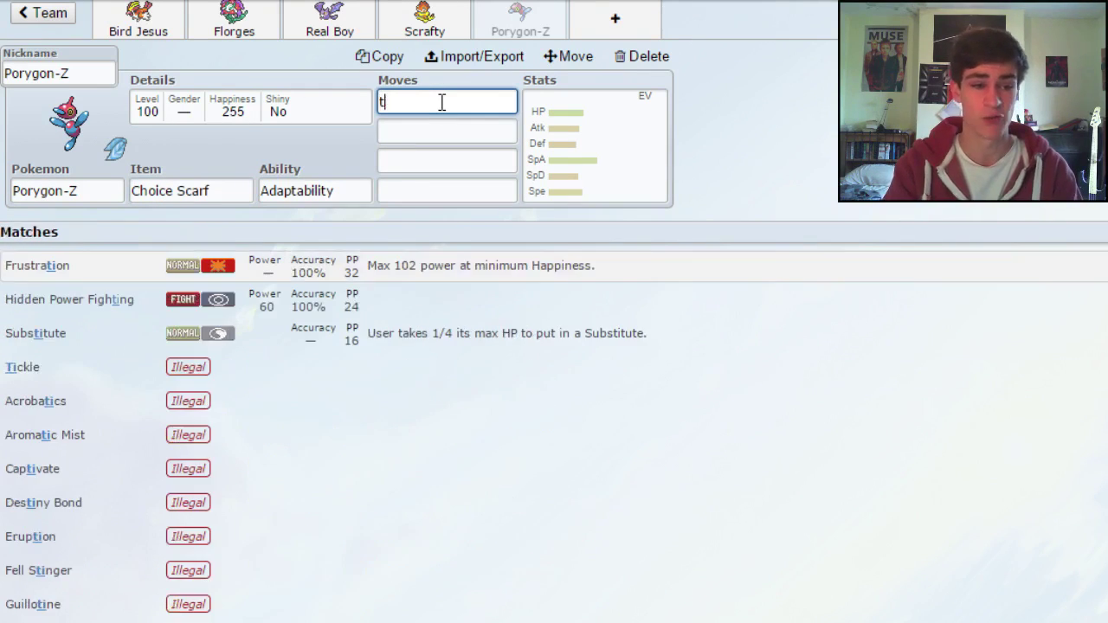
{"action": "left_click", "coordinate": [313, 275]}
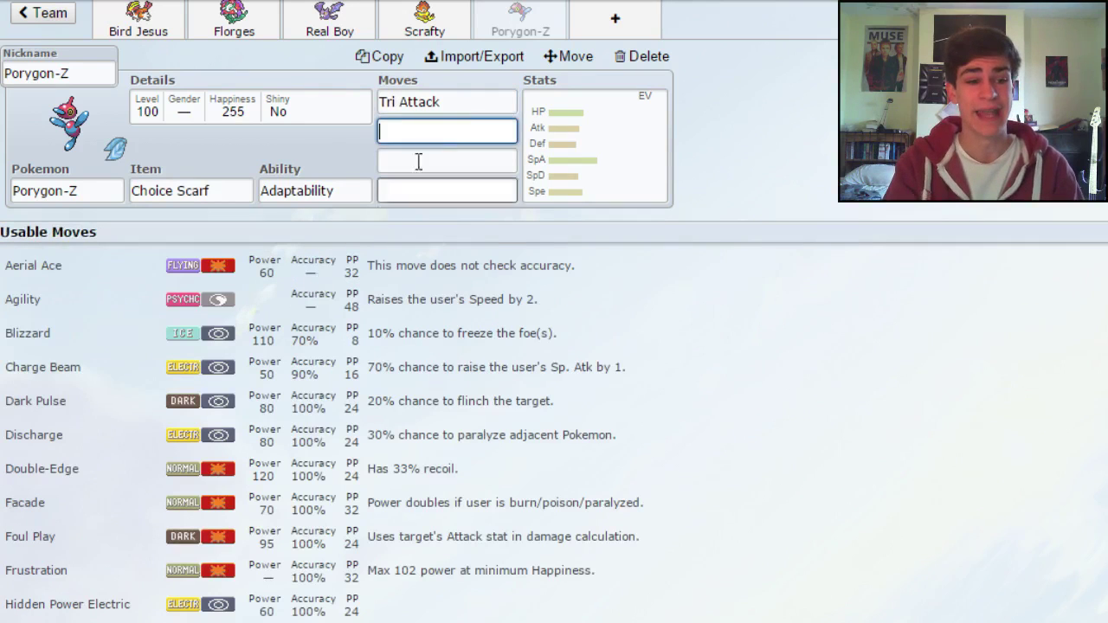
{"action": "left_click", "coordinate": [493, 104]}
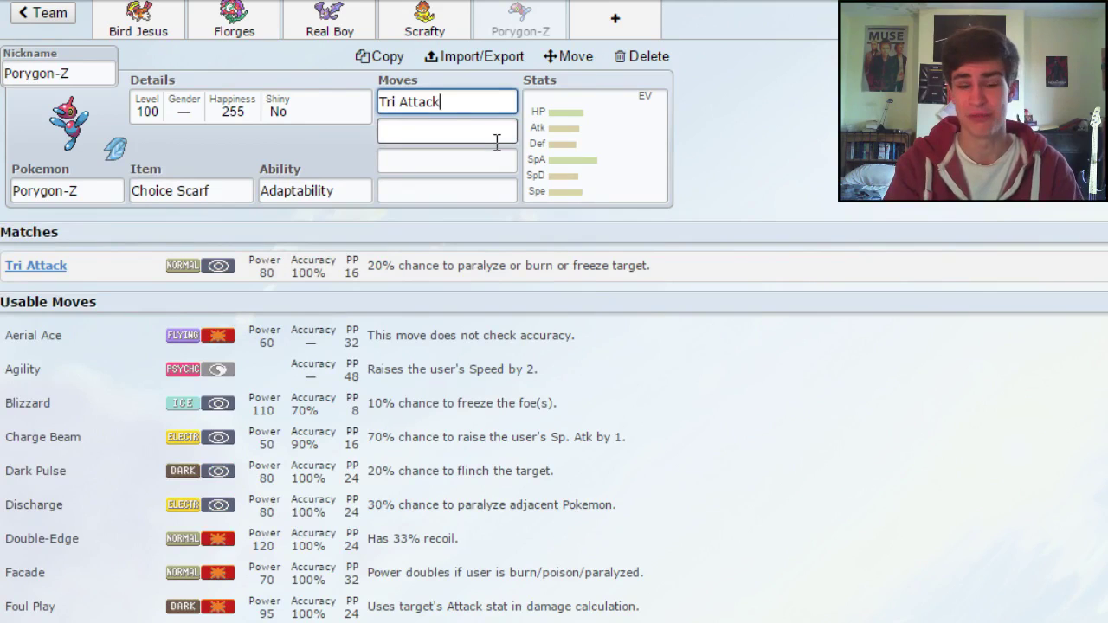
{"action": "left_click", "coordinate": [497, 138]}
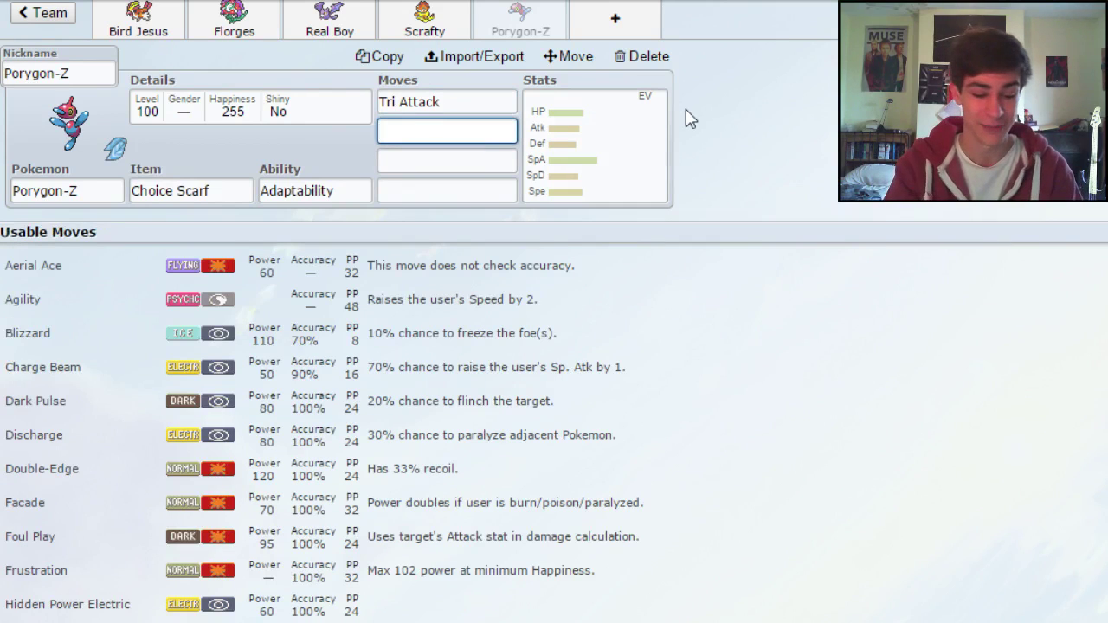
{"action": "type", "text": "thunderb"}
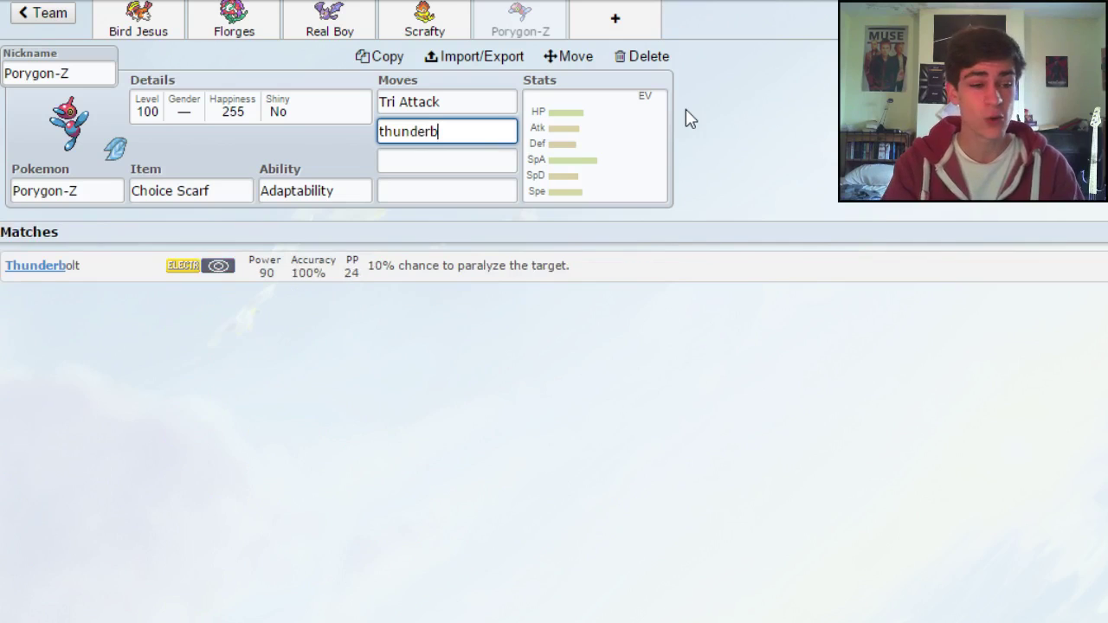
{"action": "key", "text": "Return"}
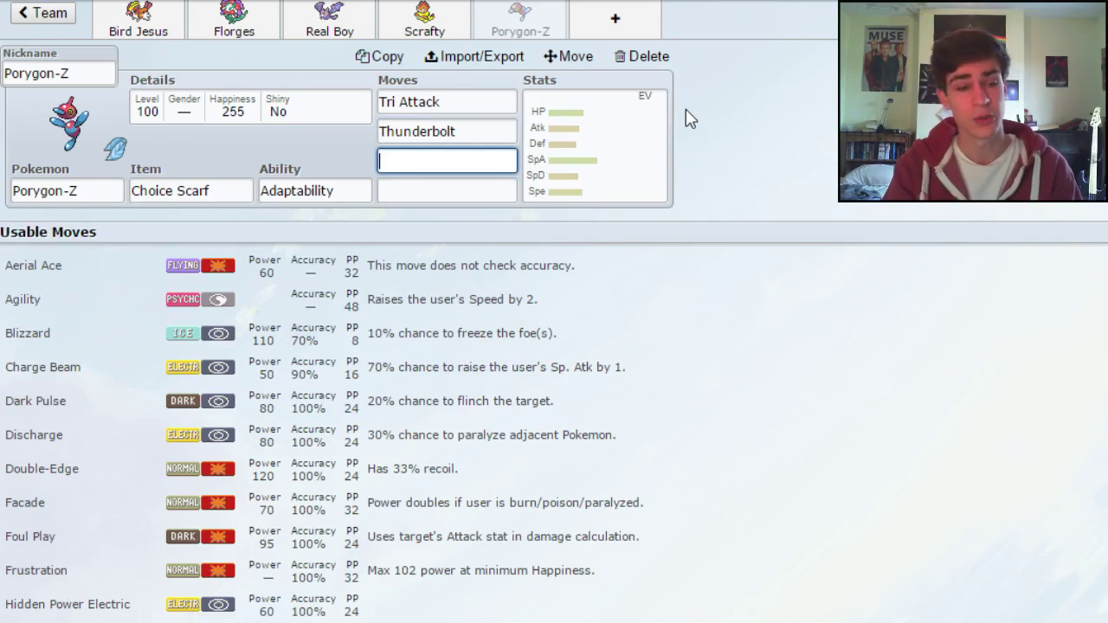
{"action": "type", "text": "ice"}
{"action": "key", "text": "Return"}
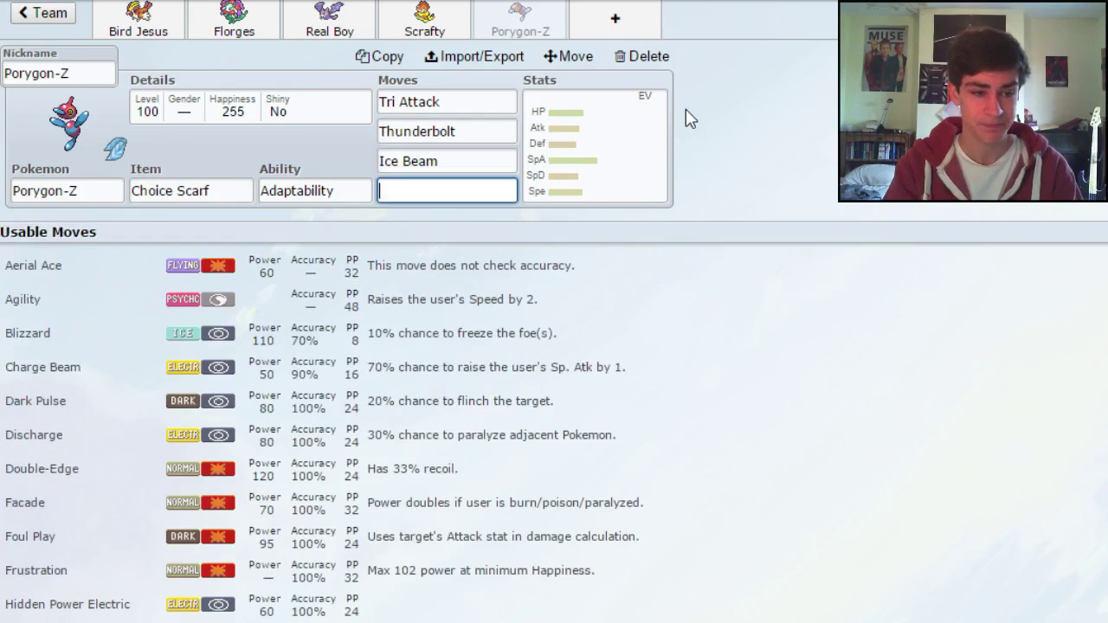
{"action": "type", "text": "dark"}
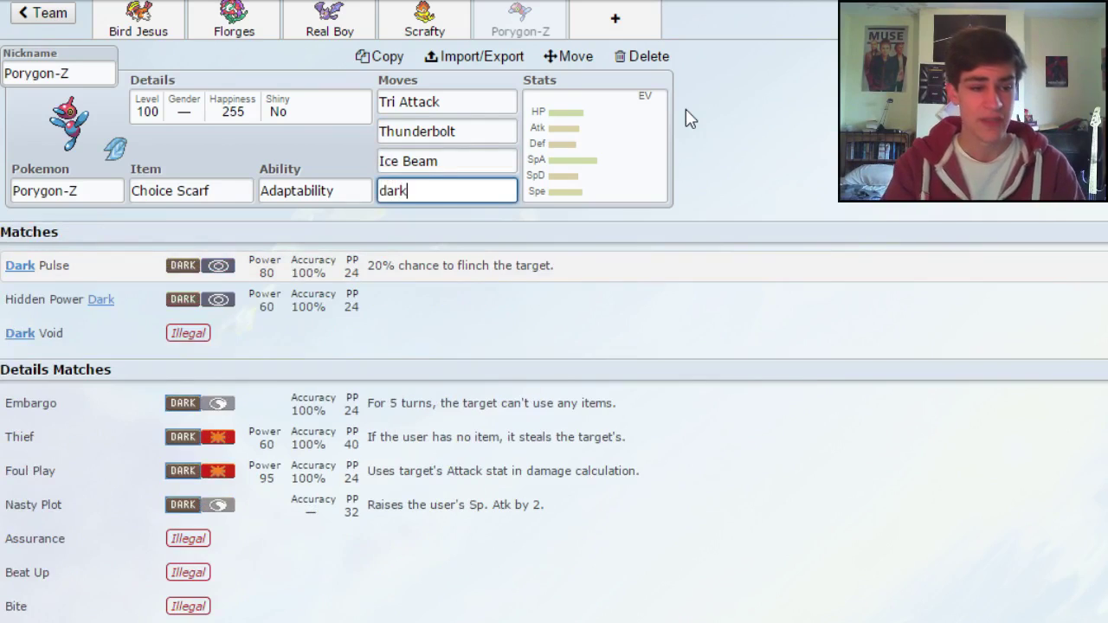
{"action": "key", "text": "Return"}
Step: Set Porygon-Z's EVs to 252 Sp. Atk and 252 Speed with a Timid nature
{"action": "left_click", "coordinate": [322, 416]}
{"action": "type", "text": "252"}
{"action": "left_click", "coordinate": [322, 477]}
{"action": "type", "text": "252"}
{"action": "left_click", "coordinate": [148, 537]}
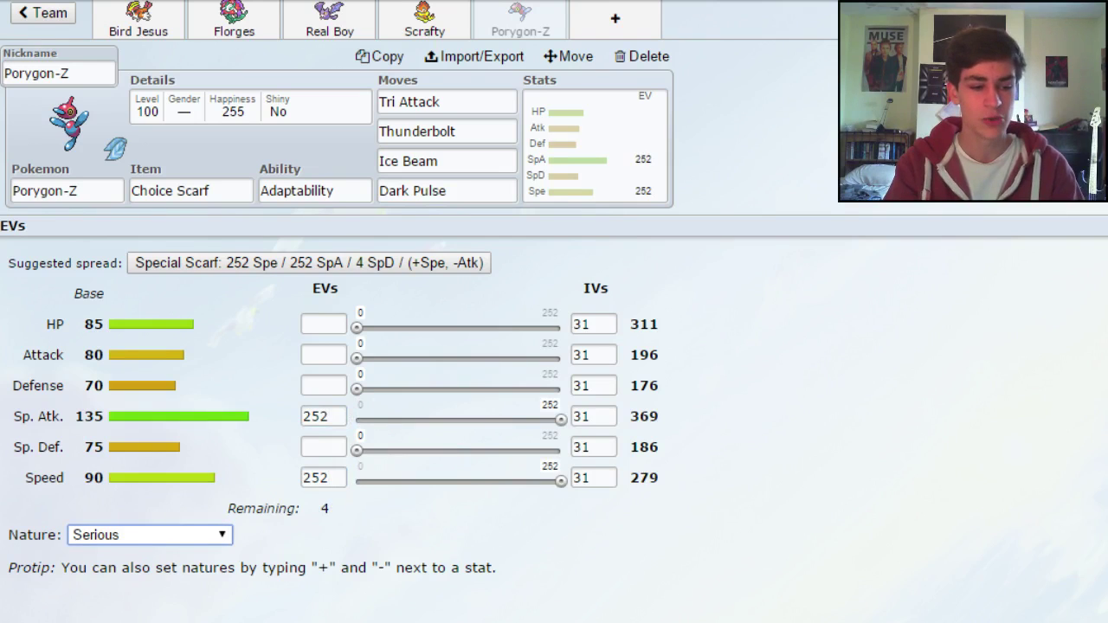
{"action": "key", "text": "Down"}
{"action": "left_click", "coordinate": [482, 189]}
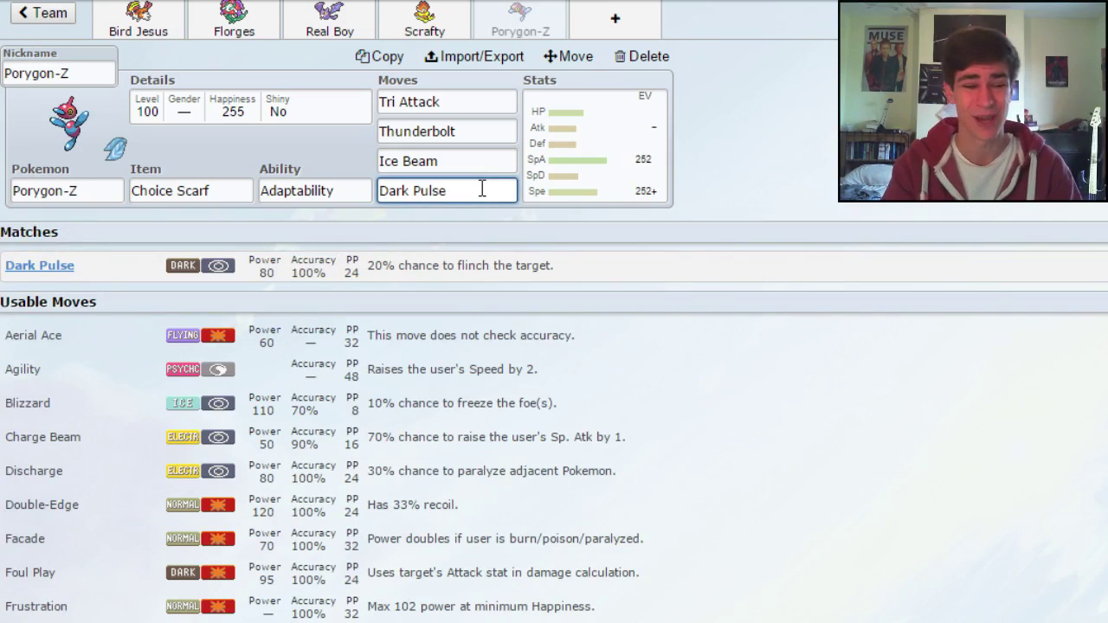
Step: Put Porygon-Z's remaining 4 EVs into Sp. Def and nickname it 'Seizure Duck'
{"action": "left_click", "coordinate": [557, 130]}
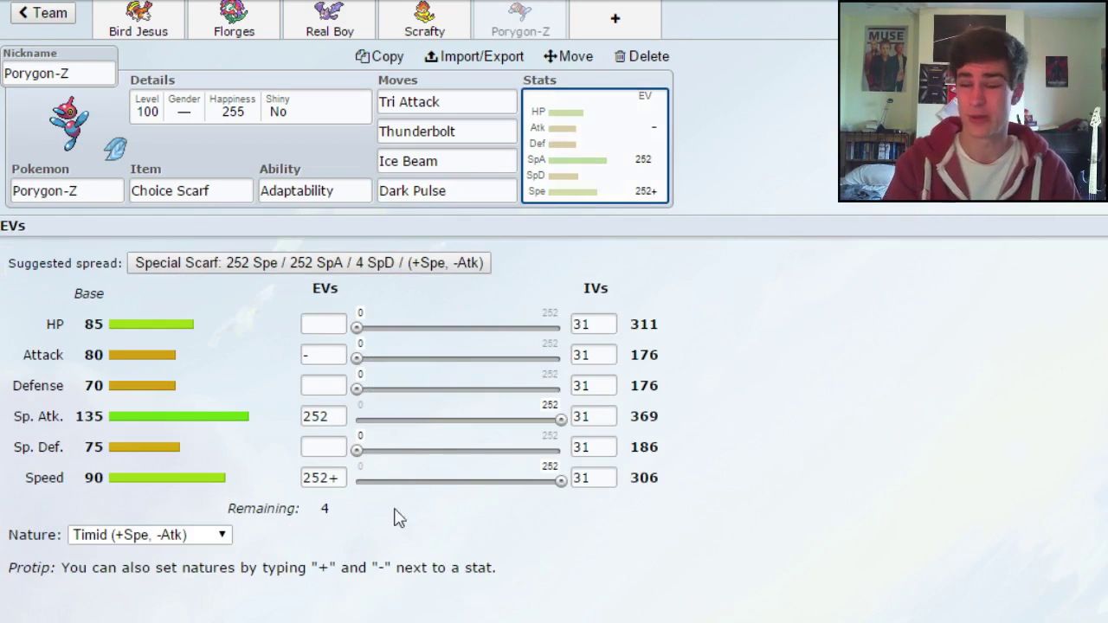
{"action": "left_click_drag", "start_coordinate": [364, 457], "coordinate": [386, 465]}
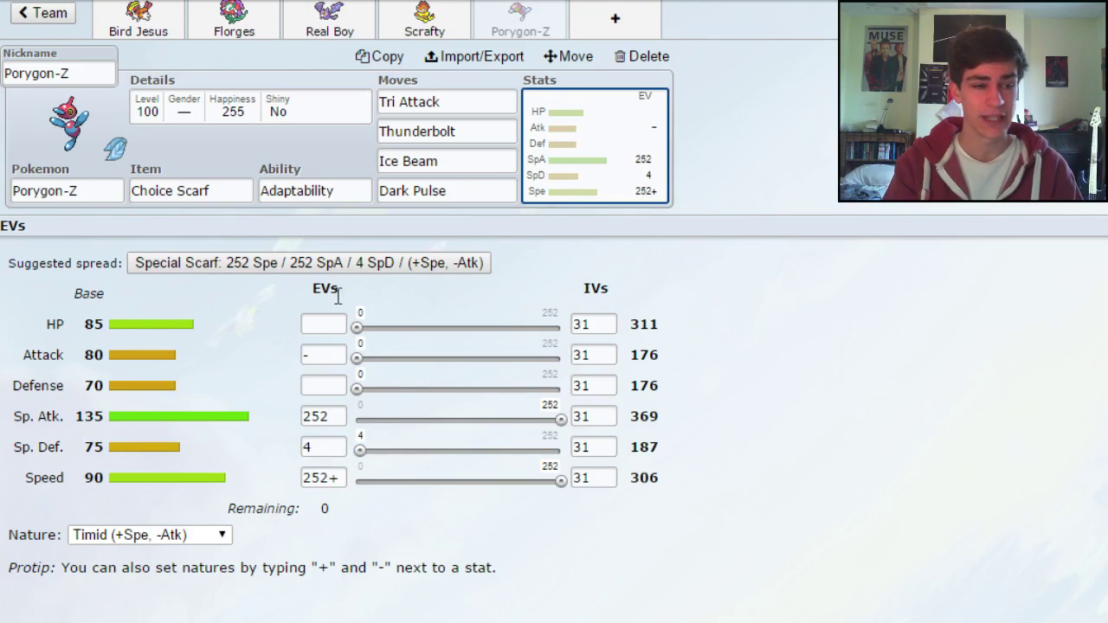
{"action": "left_click", "coordinate": [78, 68]}
{"action": "type", "text": "A"}
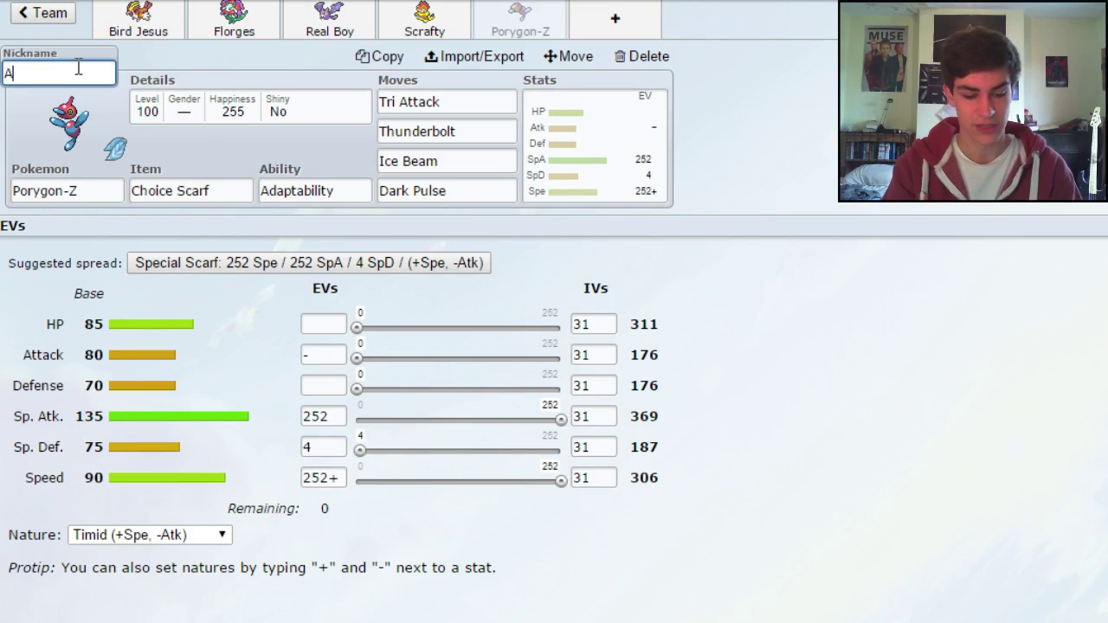
{"action": "key", "text": "BackSpace"}
{"action": "type", "text": "Seizure Duck"}
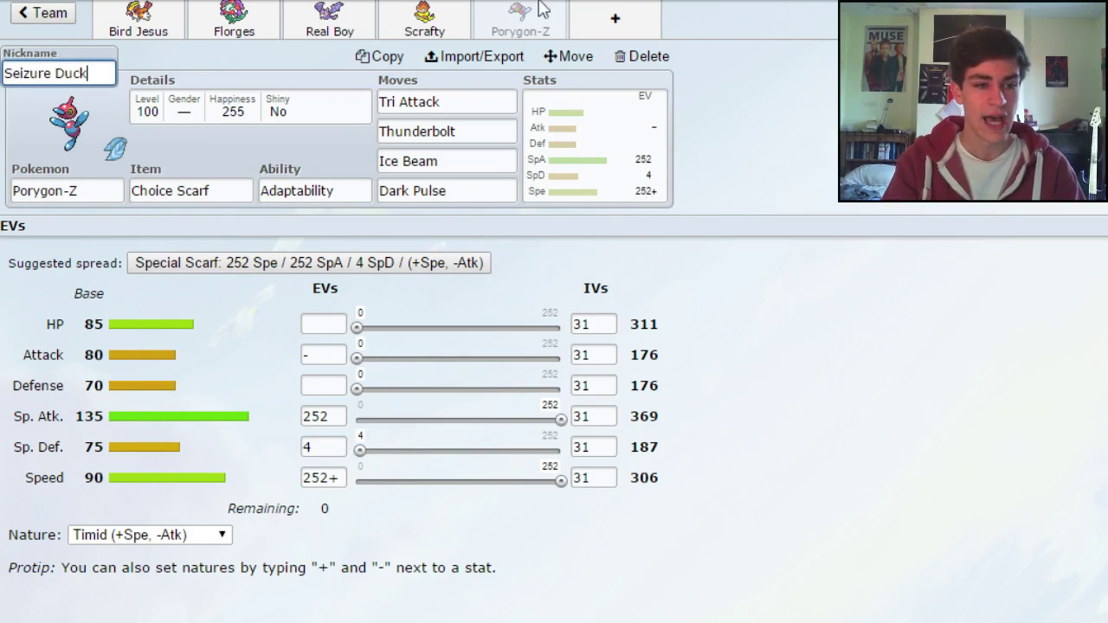
{"action": "left_click", "coordinate": [606, 21]}
Step: Flip through the Porygon-Z, Scrafty, Crobat, Pidgeot and Florges sets to review the team
{"action": "left_click", "coordinate": [487, 26]}
{"action": "left_click", "coordinate": [456, 25]}
{"action": "left_click", "coordinate": [361, 30]}
{"action": "left_click", "coordinate": [145, 30]}
{"action": "left_click", "coordinate": [460, 20]}
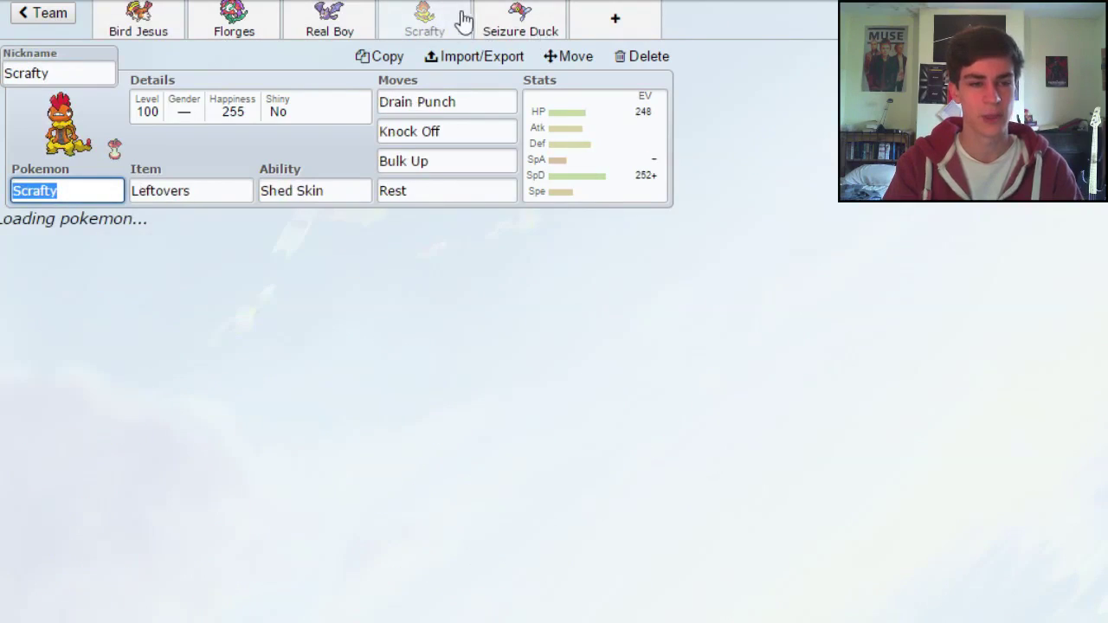
{"action": "left_click", "coordinate": [478, 22]}
{"action": "left_click", "coordinate": [398, 20]}
{"action": "left_click", "coordinate": [487, 30]}
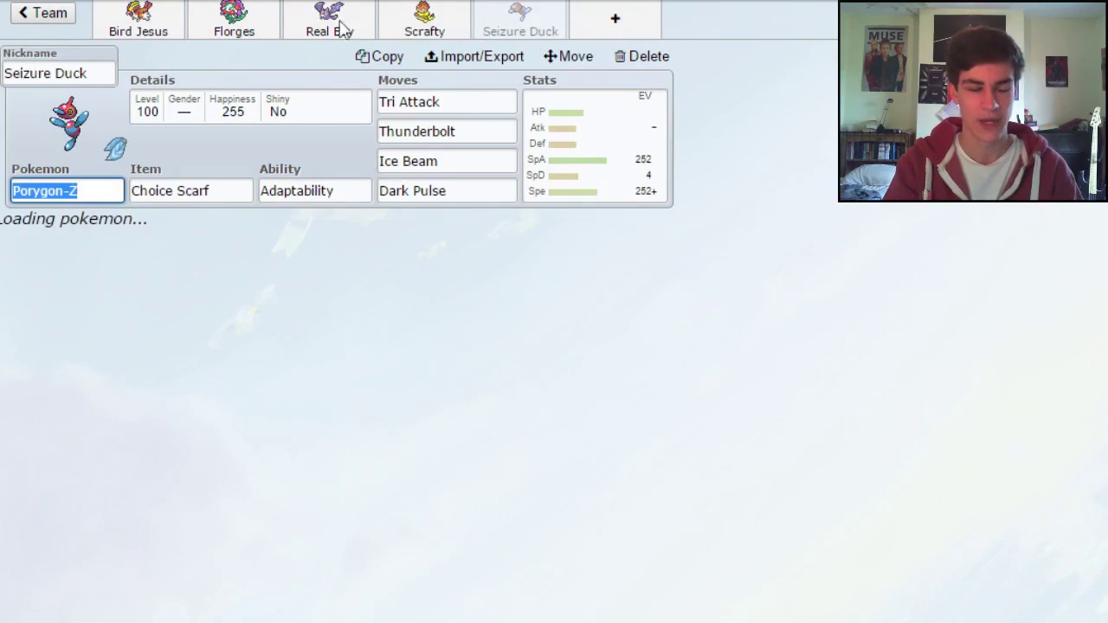
{"action": "left_click", "coordinate": [233, 22]}
{"action": "left_click", "coordinate": [327, 19]}
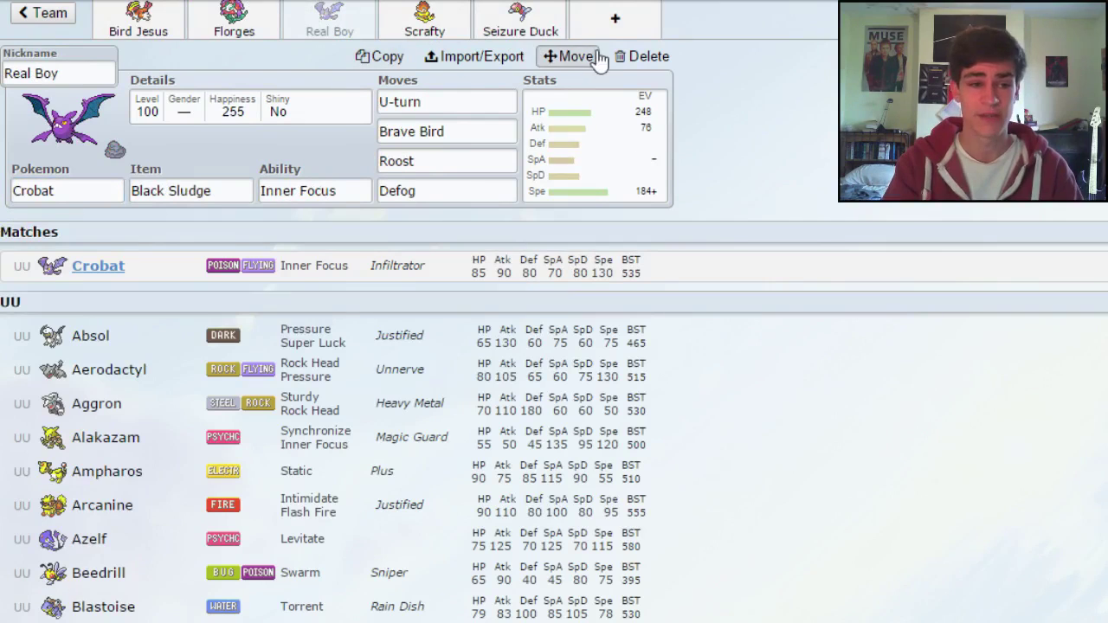
Step: Add Infernape in a new slot with a Focus Sash and the Iron Fist ability
{"action": "left_click", "coordinate": [615, 18]}
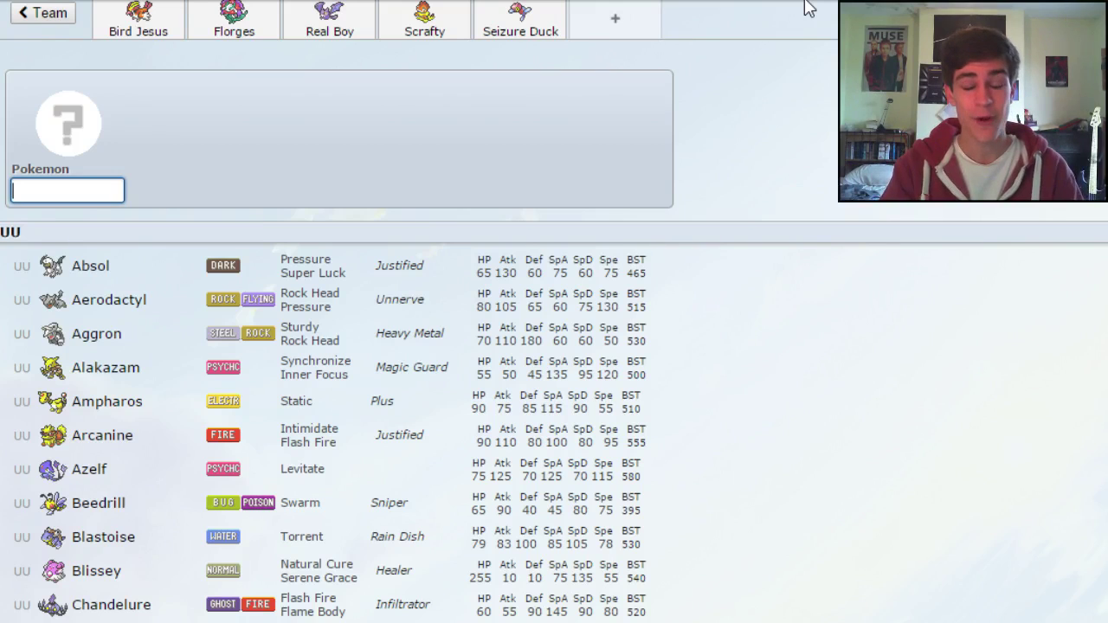
{"action": "type", "text": "inf"}
{"action": "left_click", "coordinate": [363, 260]}
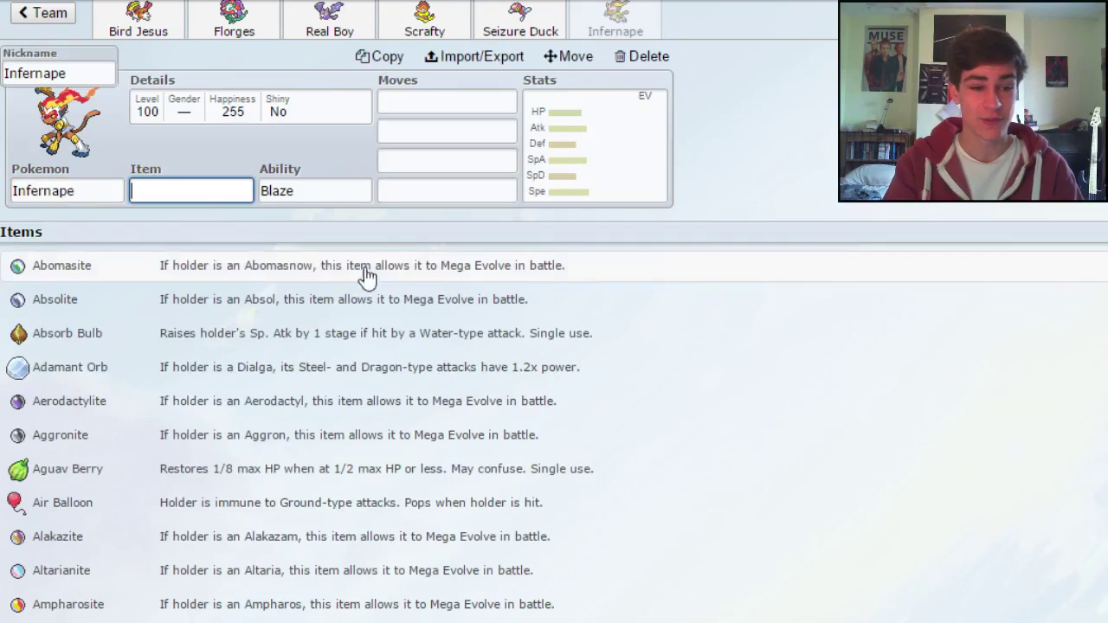
{"action": "type", "text": "fo"}
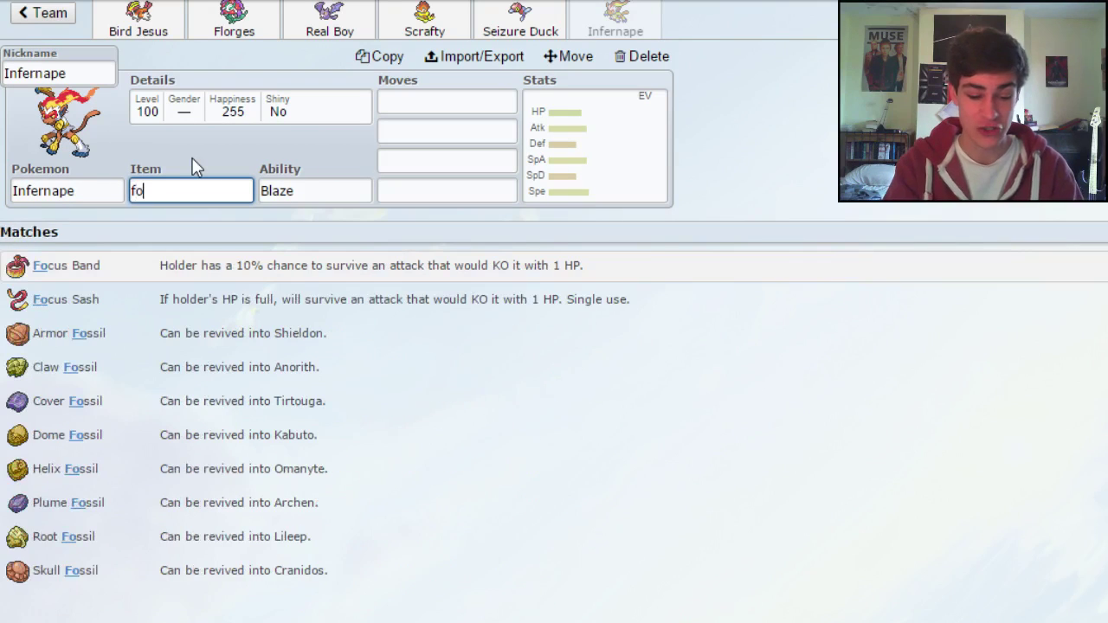
{"action": "left_click", "coordinate": [242, 305]}
{"action": "left_click", "coordinate": [245, 372]}
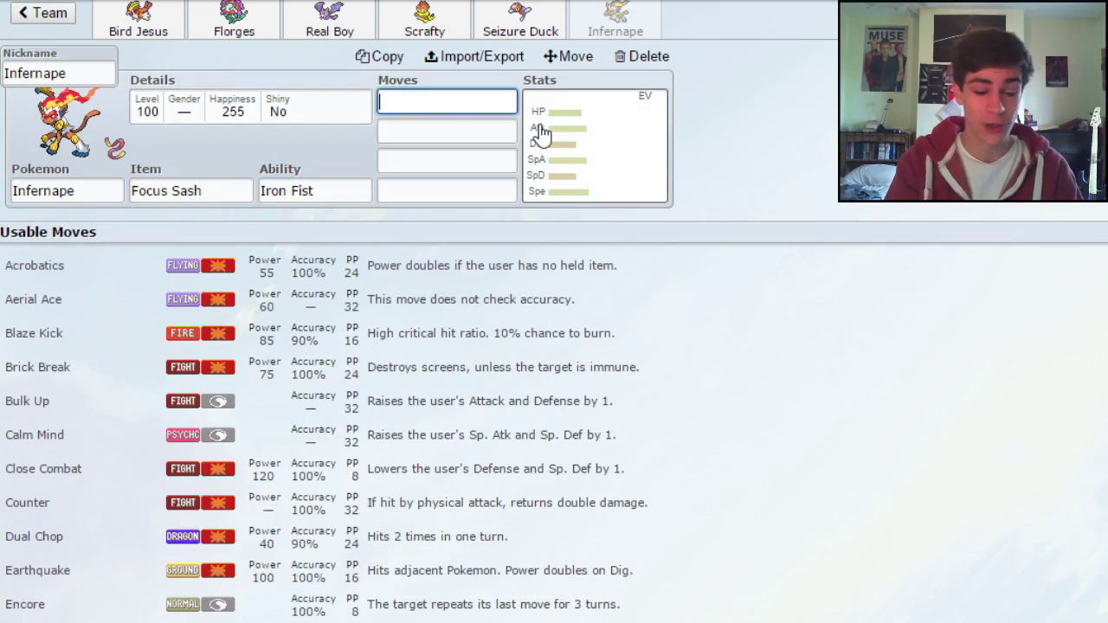
Step: Give Infernape the moves Stealth Rock, Taunt, Mach Punch and Endeavor
{"action": "type", "text": "stea"}
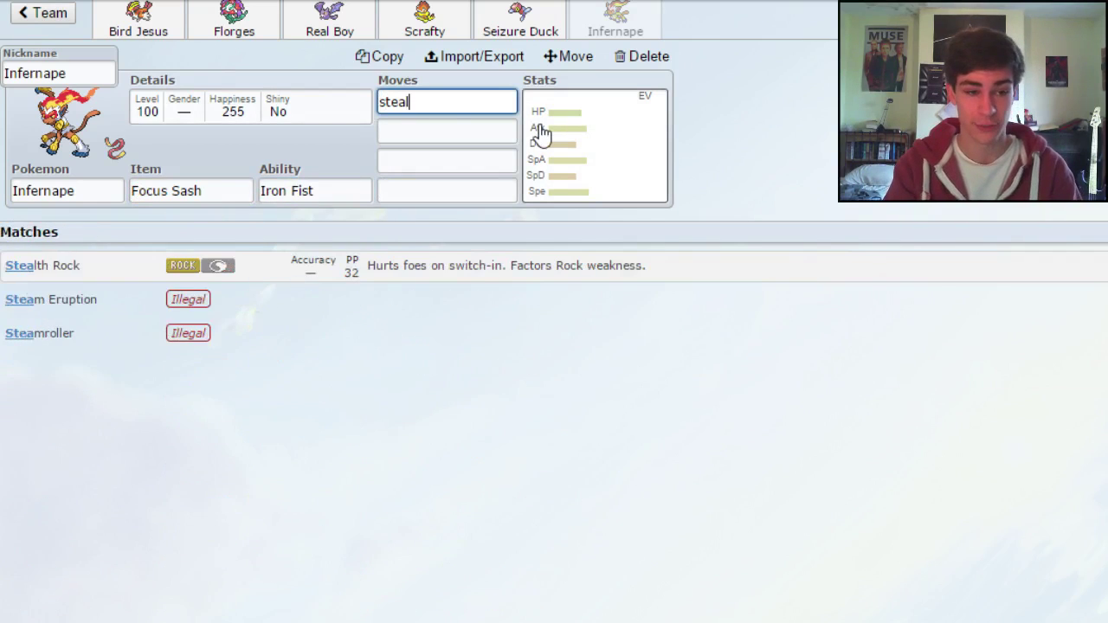
{"action": "key", "text": "Return"}
{"action": "type", "text": "r"}
{"action": "key", "text": "BackSpace"}
{"action": "type", "text": "taun"}
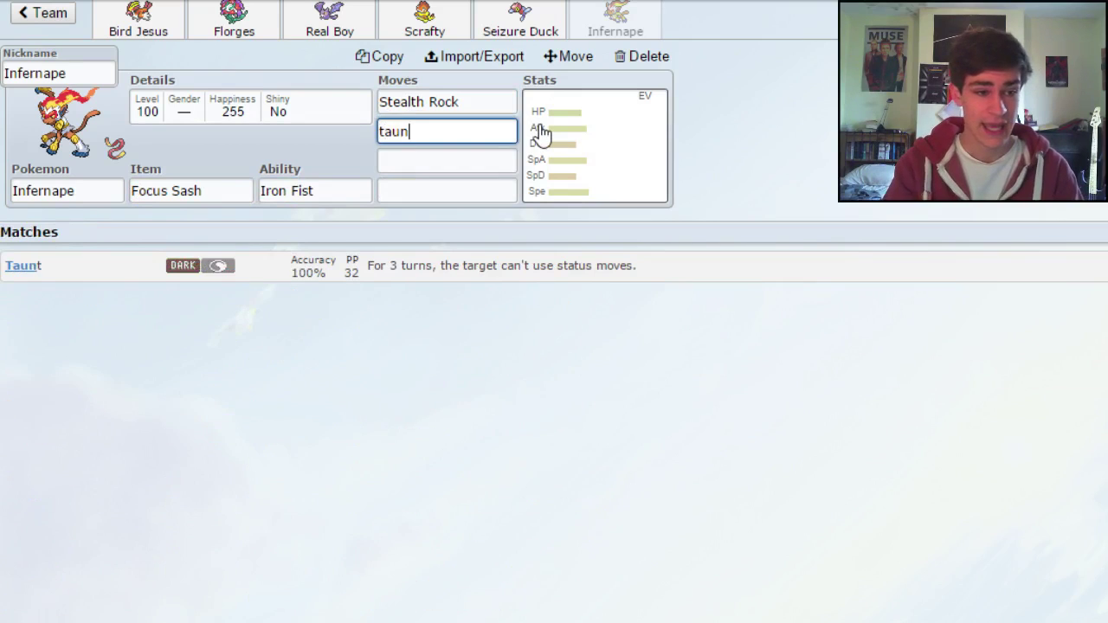
{"action": "key", "text": "Return"}
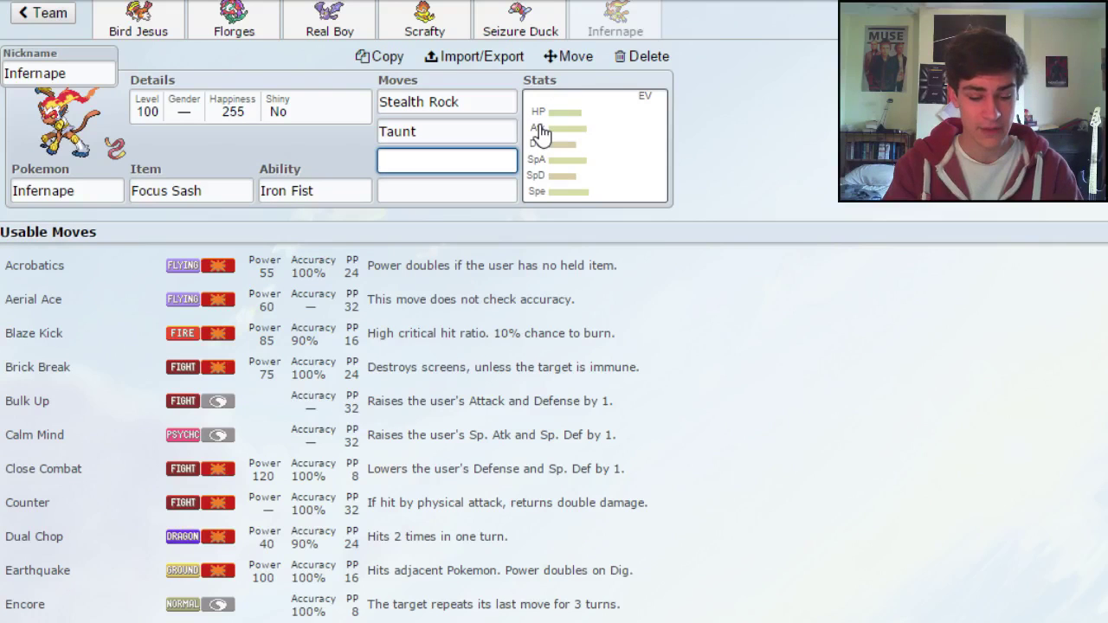
{"action": "type", "text": "mach"}
{"action": "key", "text": "Return"}
{"action": "type", "text": "ende"}
{"action": "key", "text": "Return"}
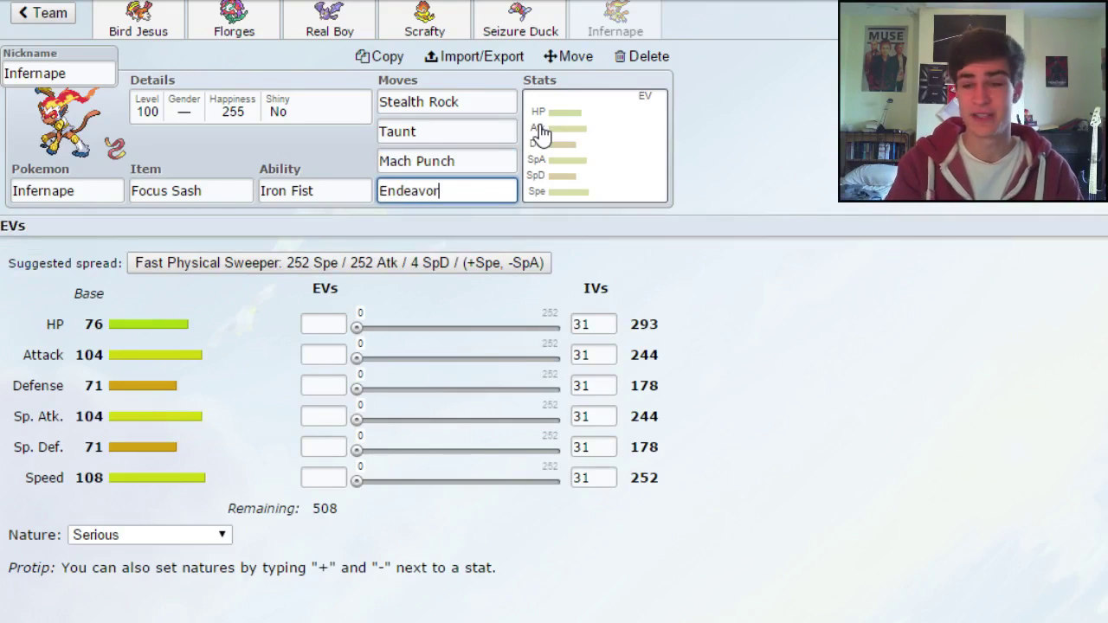
Step: Give Infernape 252 Attack and 252 Speed EVs with a Jolly nature
{"action": "left_click", "coordinate": [551, 185]}
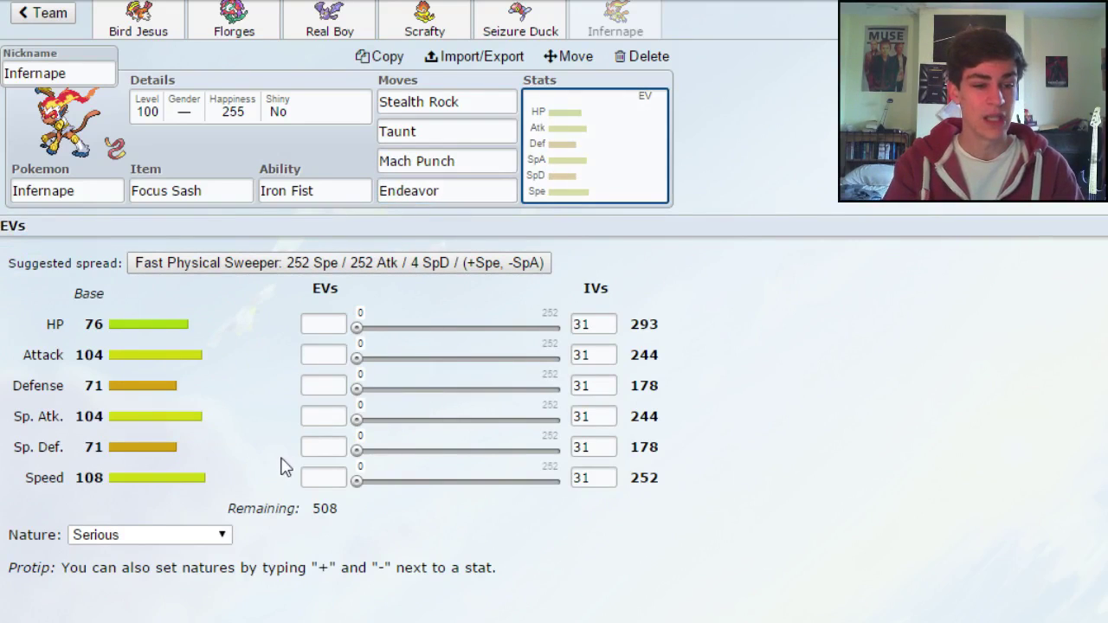
{"action": "left_click", "coordinate": [339, 355]}
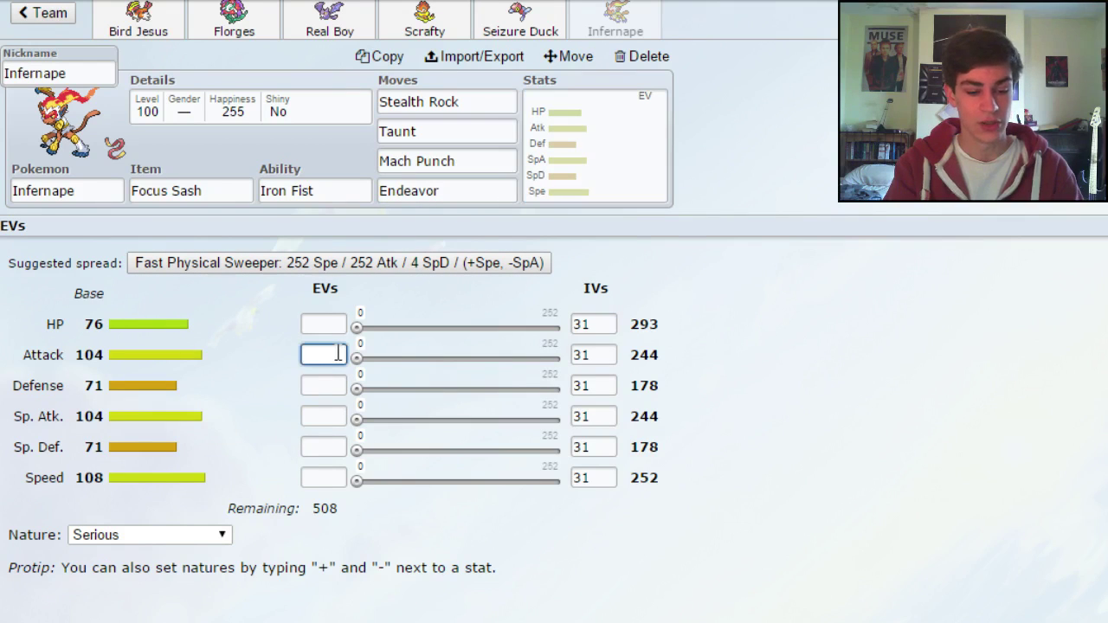
{"action": "type", "text": "252"}
{"action": "left_click", "coordinate": [325, 478]}
{"action": "type", "text": "252"}
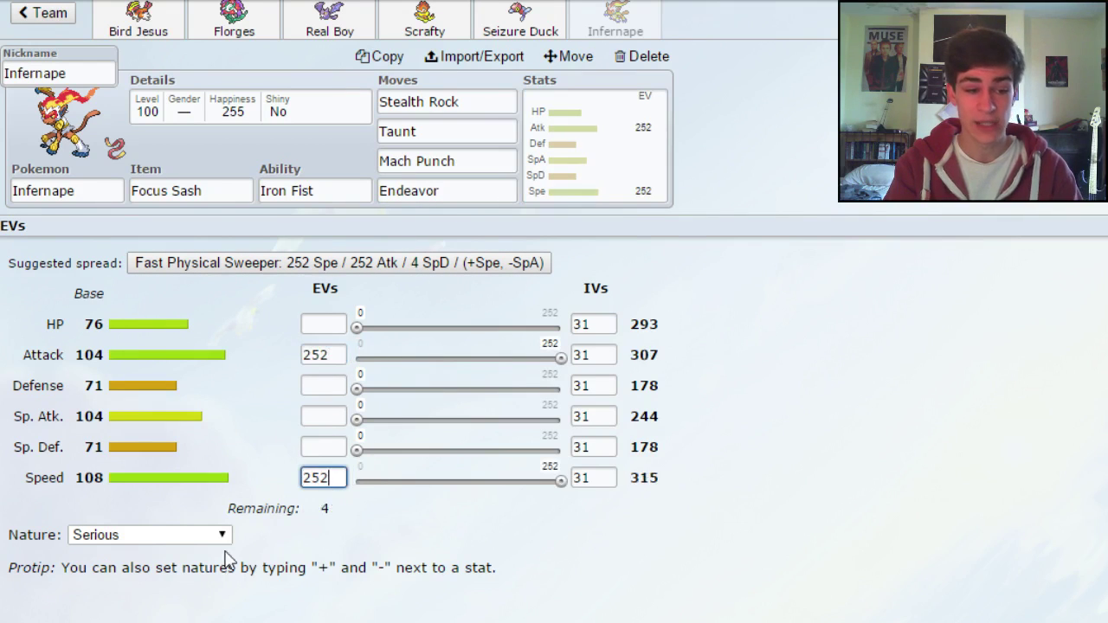
{"action": "key", "text": "Tab"}
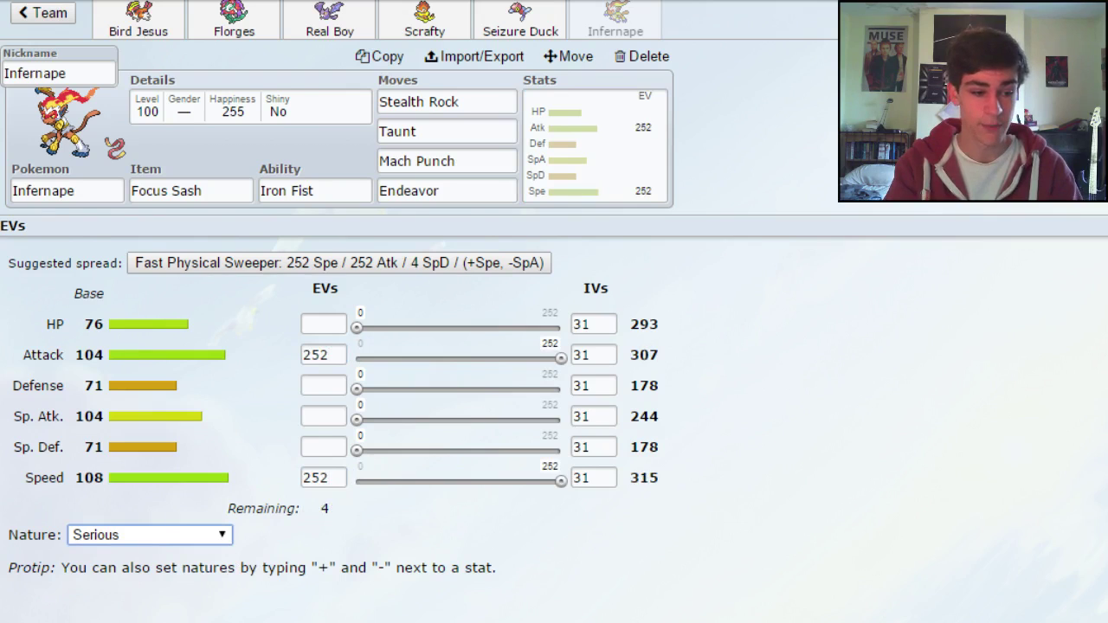
{"action": "key", "text": "j"}
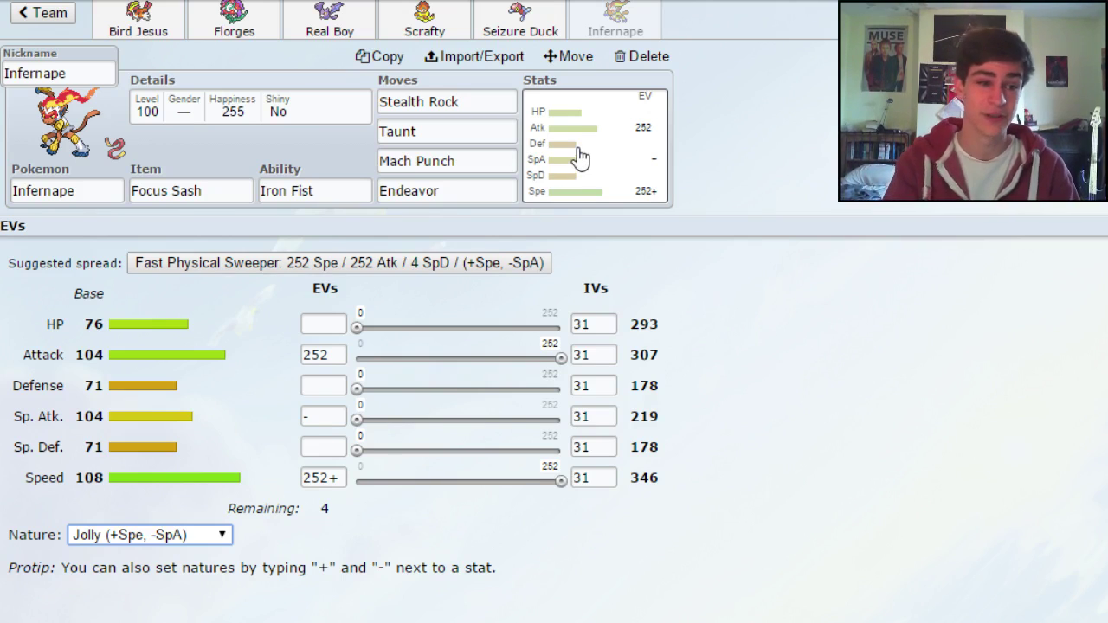
Step: Rename Infernape's nickname to 'Clive'
{"action": "double_click", "coordinate": [91, 72]}
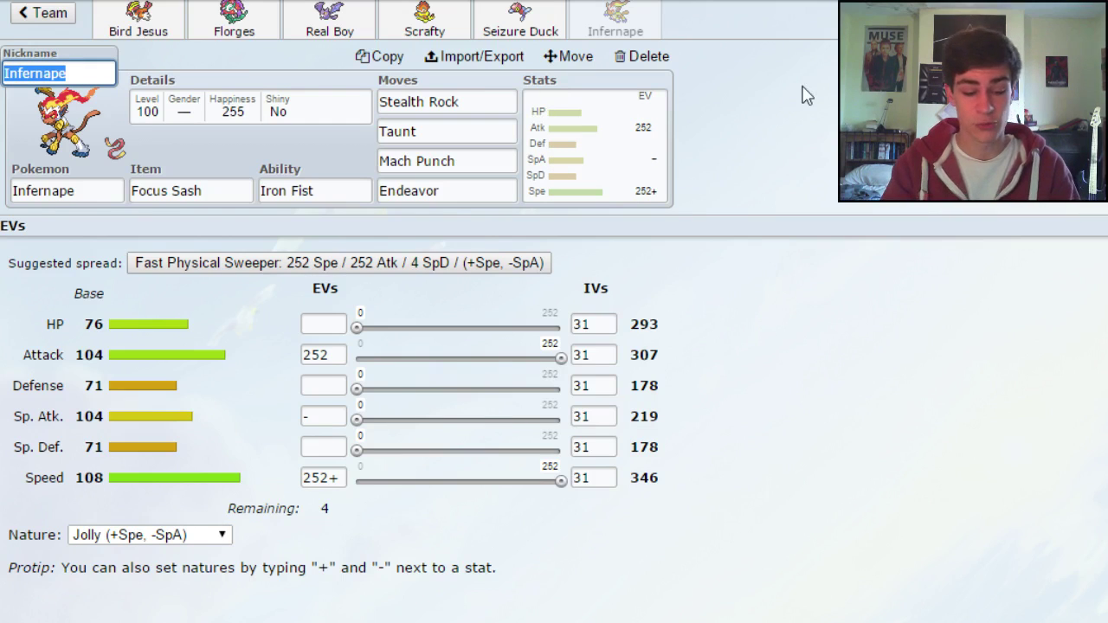
{"action": "left_click", "coordinate": [82, 67]}
{"action": "double_click", "coordinate": [83, 68]}
{"action": "type", "text": "C"}
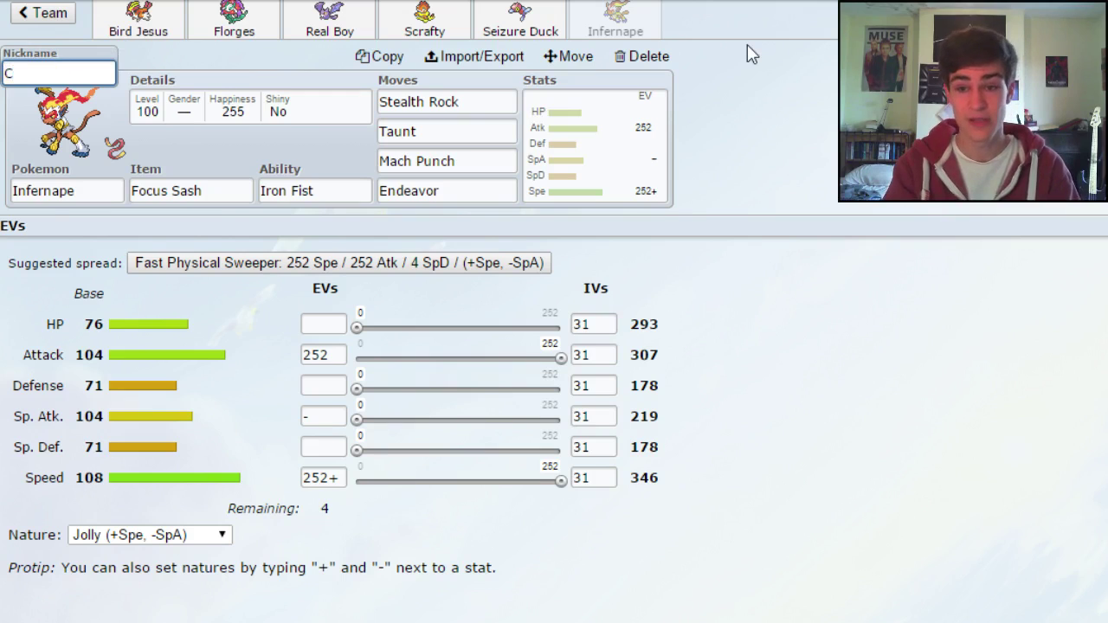
{"action": "type", "text": "live"}
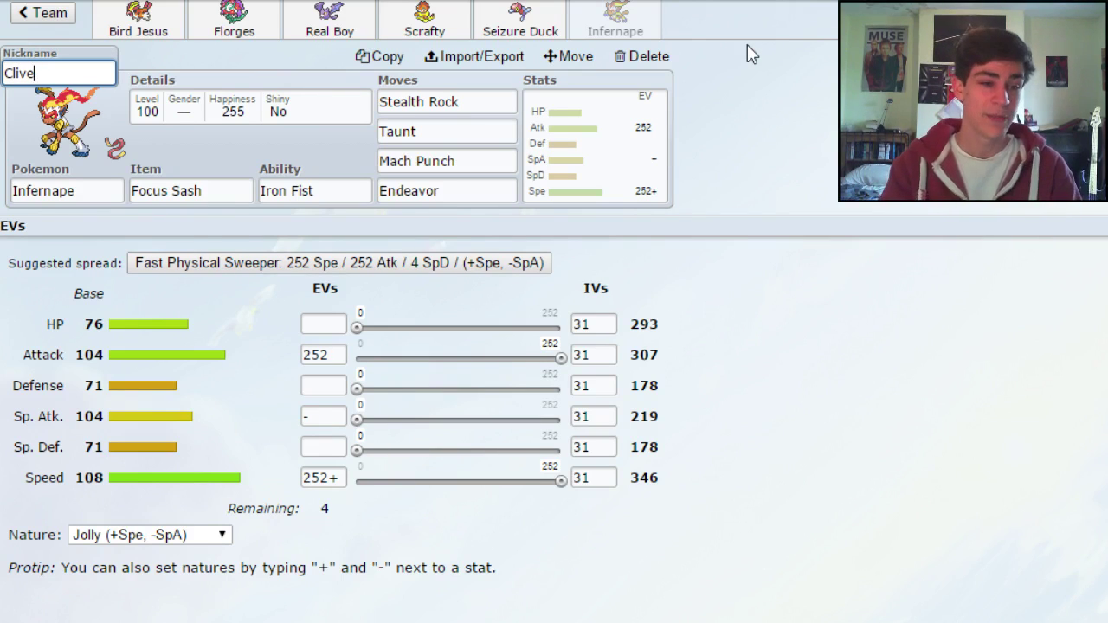
Step: Look over the Porygon-Z, Scrafty, Crobat and Florges sets, ending on the Mega Pidgeot set
{"action": "left_click", "coordinate": [501, 19]}
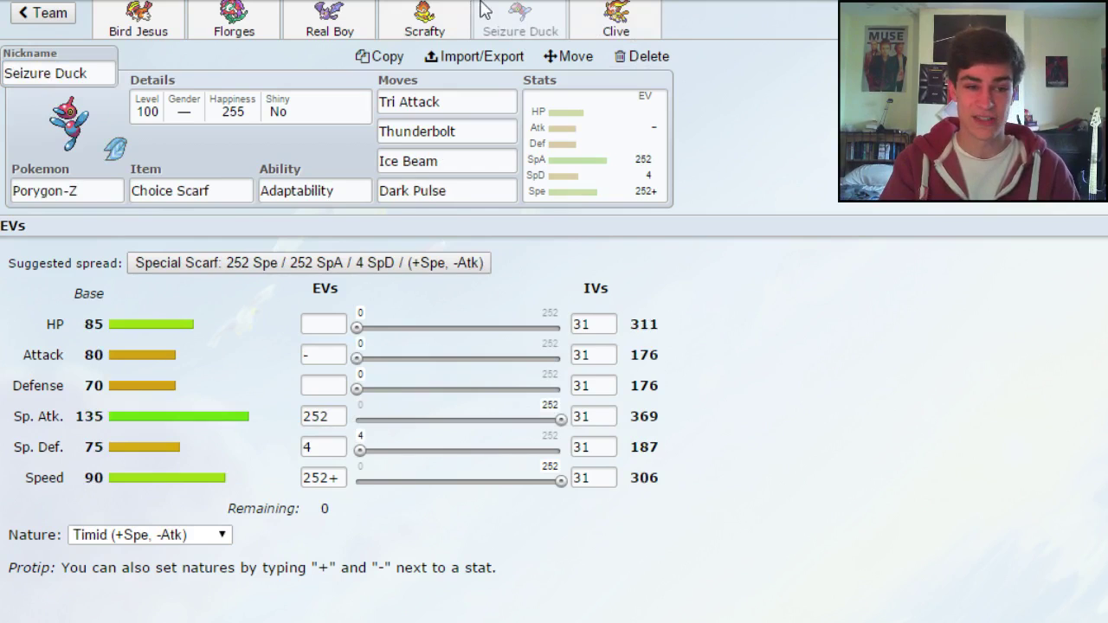
{"action": "left_click", "coordinate": [428, 19]}
{"action": "left_click", "coordinate": [329, 19]}
{"action": "left_click", "coordinate": [245, 23]}
{"action": "left_click", "coordinate": [350, 20]}
{"action": "left_click", "coordinate": [422, 23]}
{"action": "left_click", "coordinate": [259, 24]}
{"action": "left_click", "coordinate": [169, 26]}
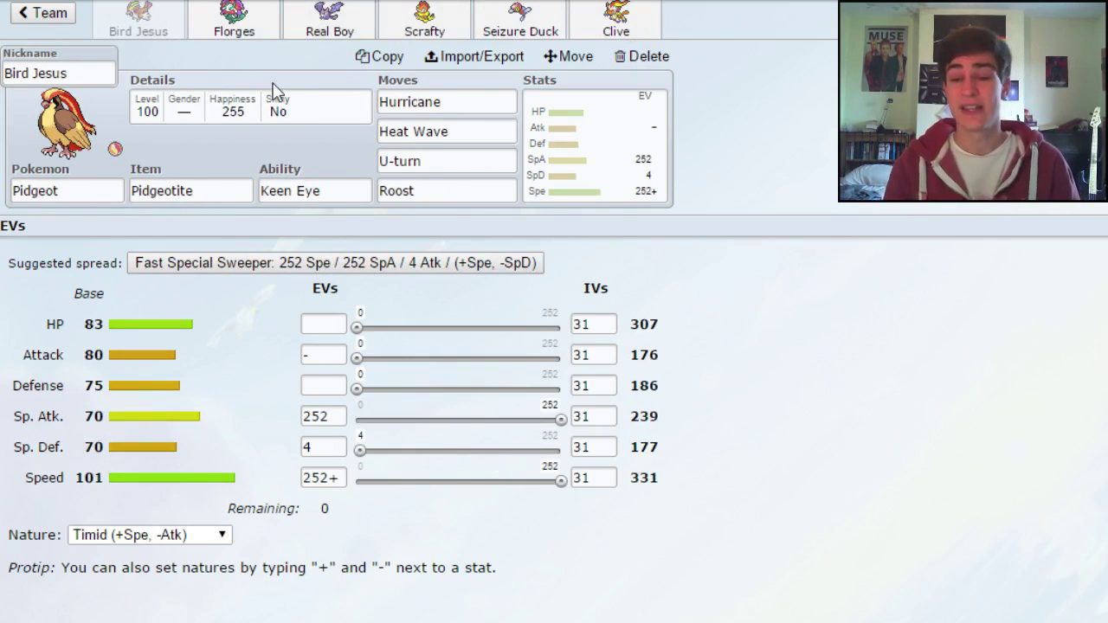